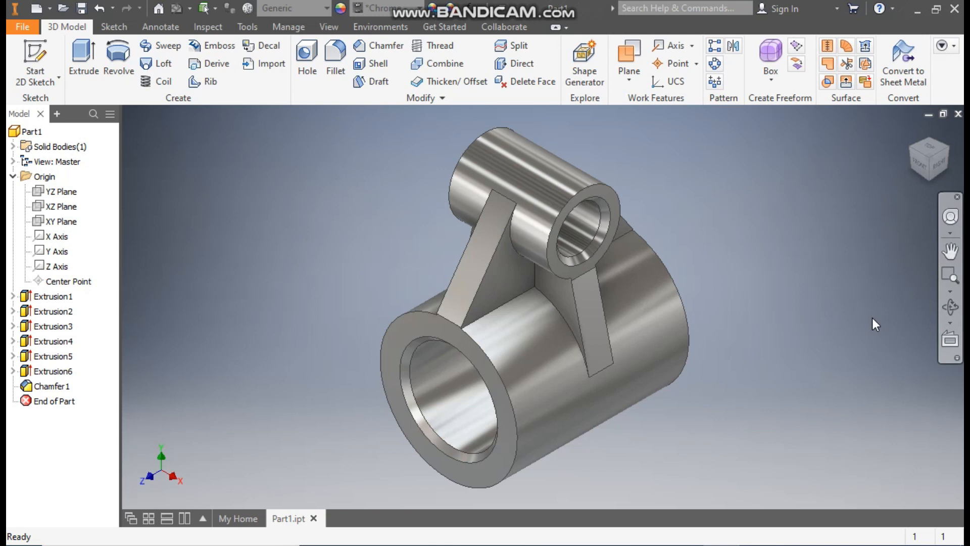
Create a new part from the metric Standard (mm).ipt template and start a 2D sketch on the XY plane
left_click(36, 8)
left_click(640, 177)
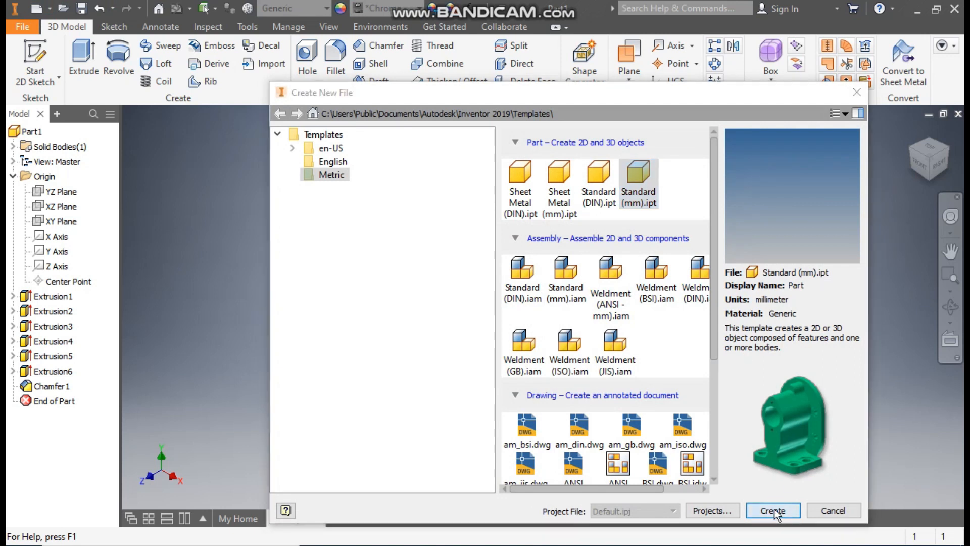
left_click(774, 509)
left_click(50, 82)
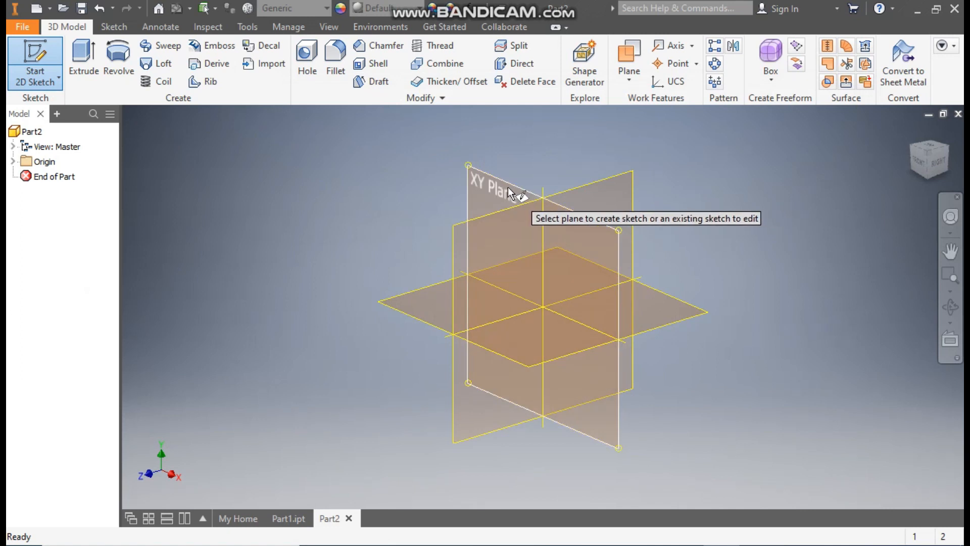
left_click(508, 188)
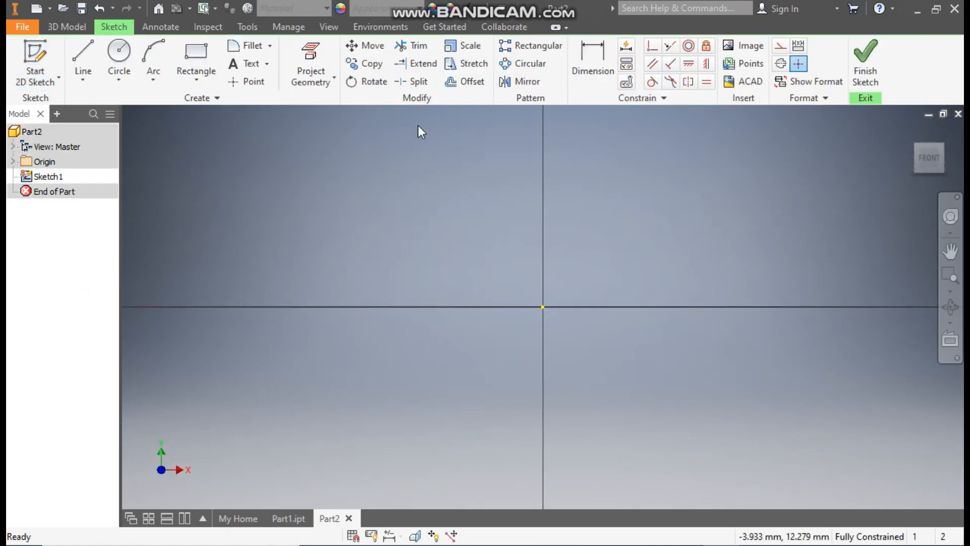
Draw a 28 mm diameter circle centred on the origin and finish the sketch
left_click(121, 54)
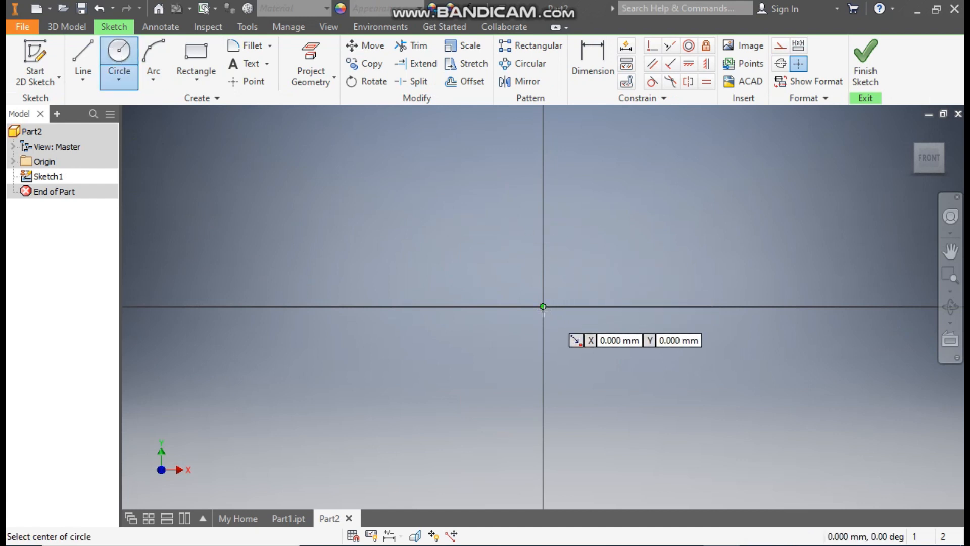
left_click(542, 306)
type("28")
key("Return")
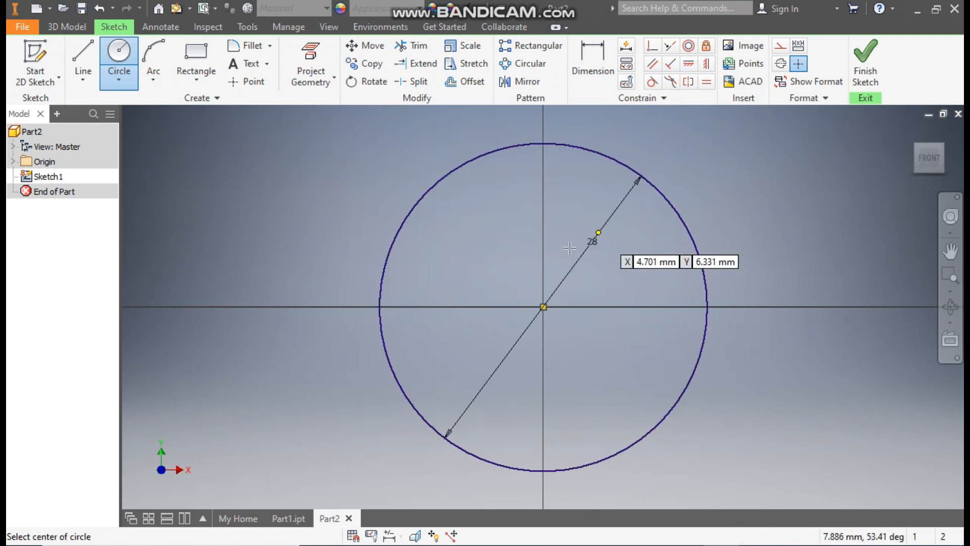
left_click(871, 69)
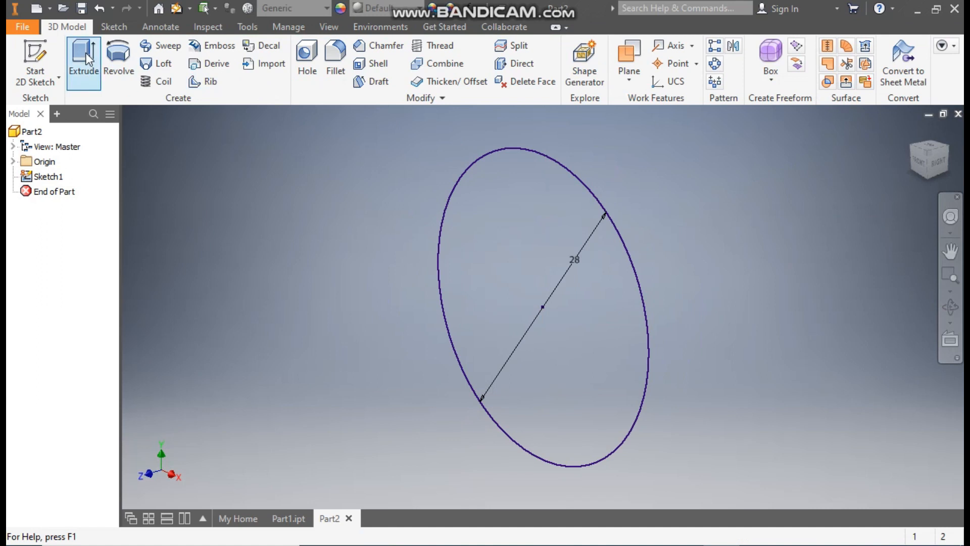
Extrude the 28 mm circle symmetrically by a total distance of 35 mm
left_click(86, 54)
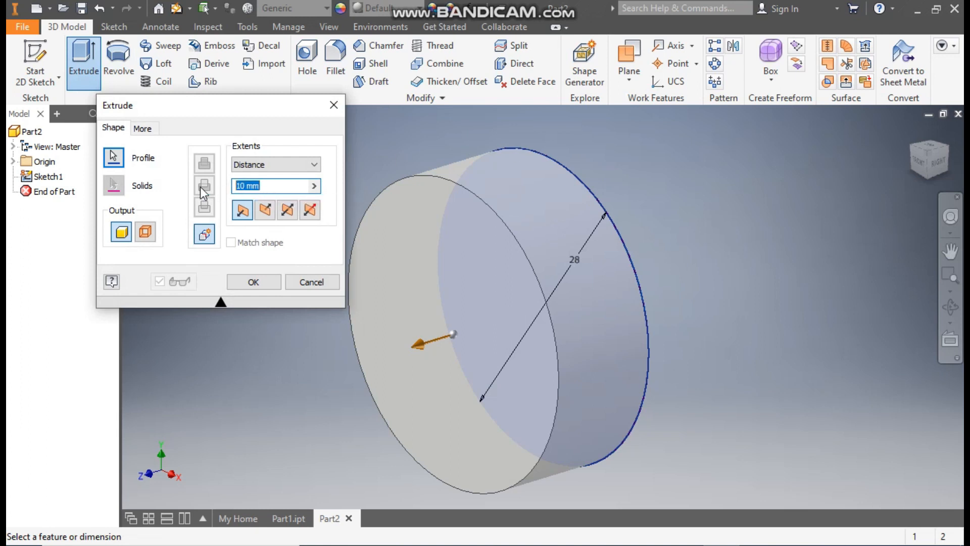
type("35")
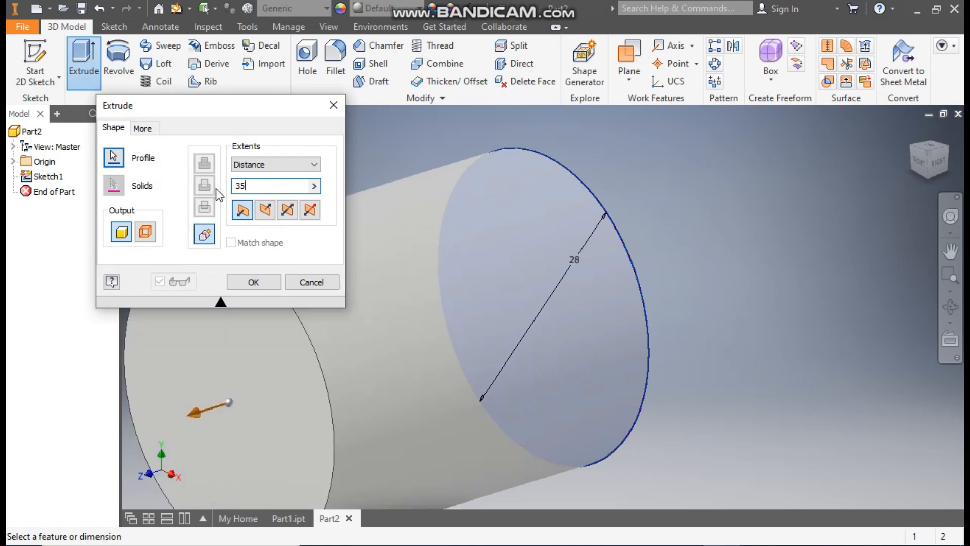
scroll(608, 177, "down", 5)
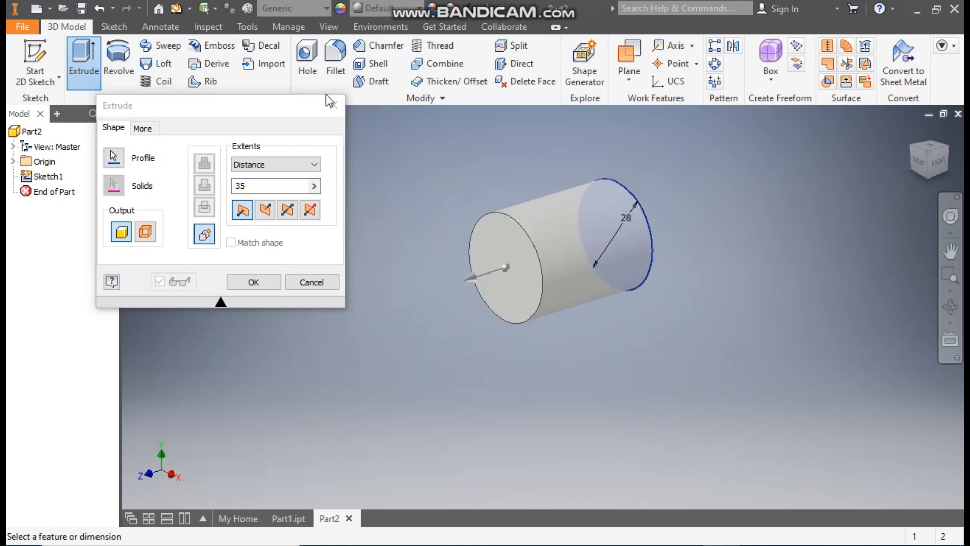
left_click(289, 210)
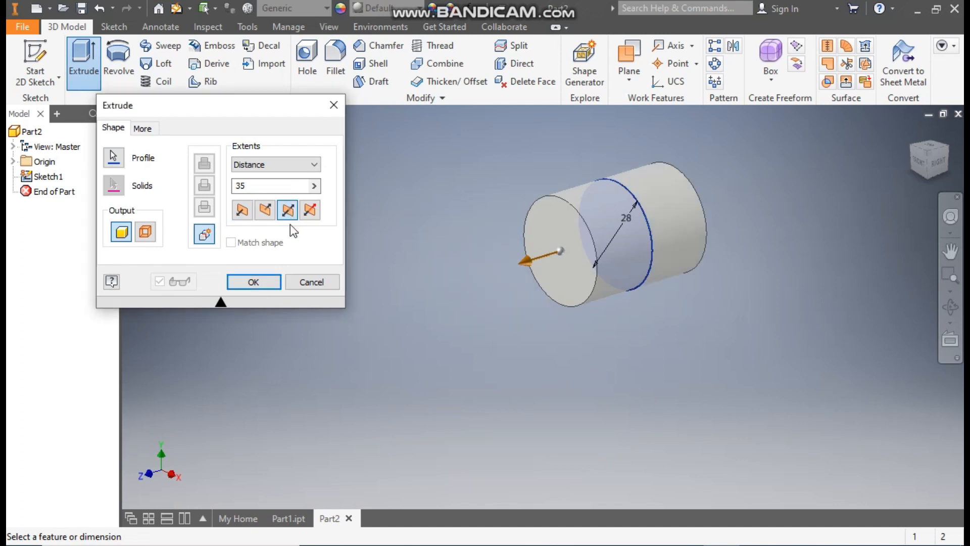
left_click(269, 283)
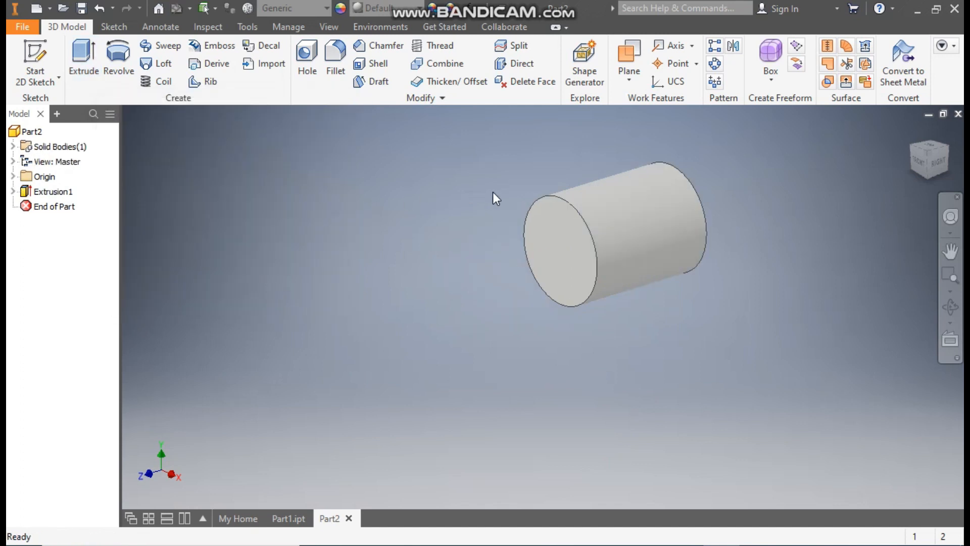
Start a sketch on the YZ plane and draw a 15 mm diameter circle above the cylinder near its vertical centreline
middle_click_drag(492, 193, 443, 223)
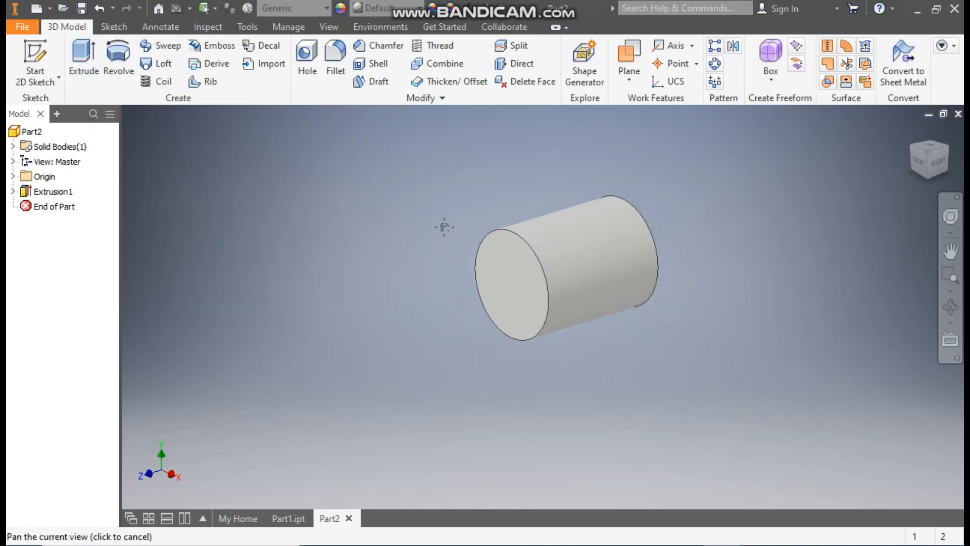
left_click(14, 177)
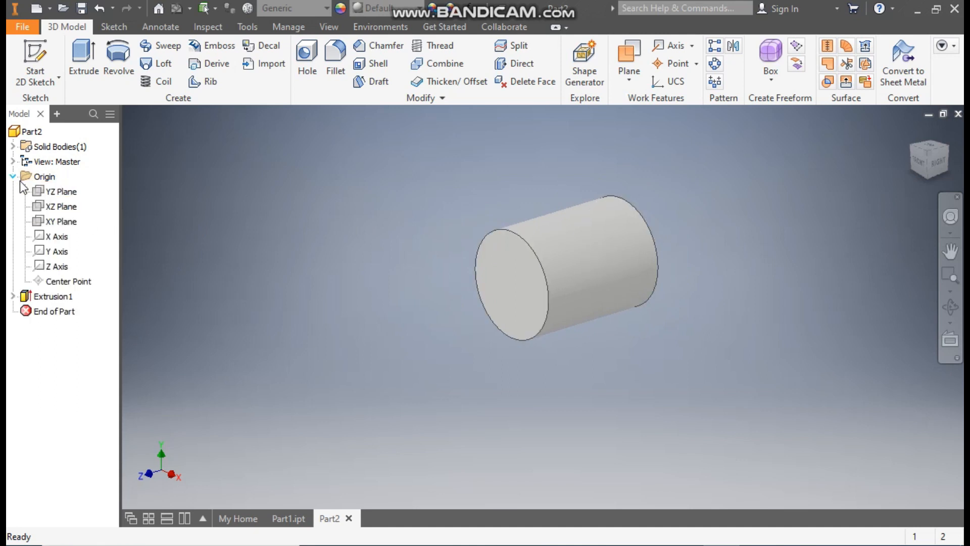
left_click(61, 192)
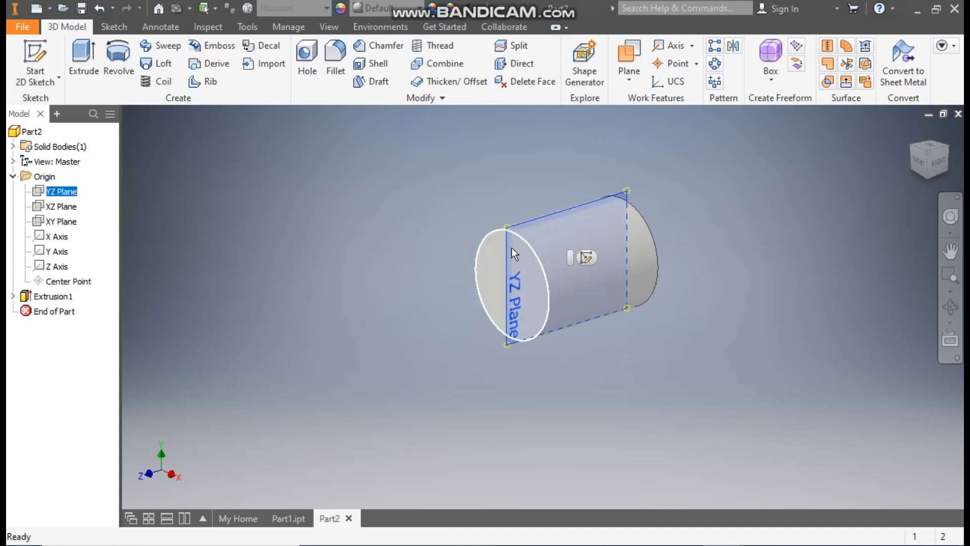
left_click(586, 258)
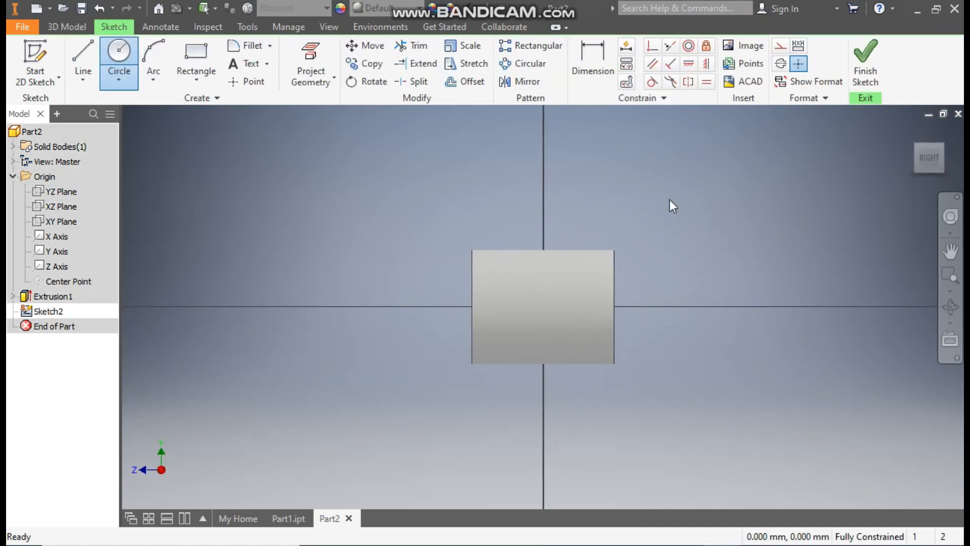
left_click(124, 56)
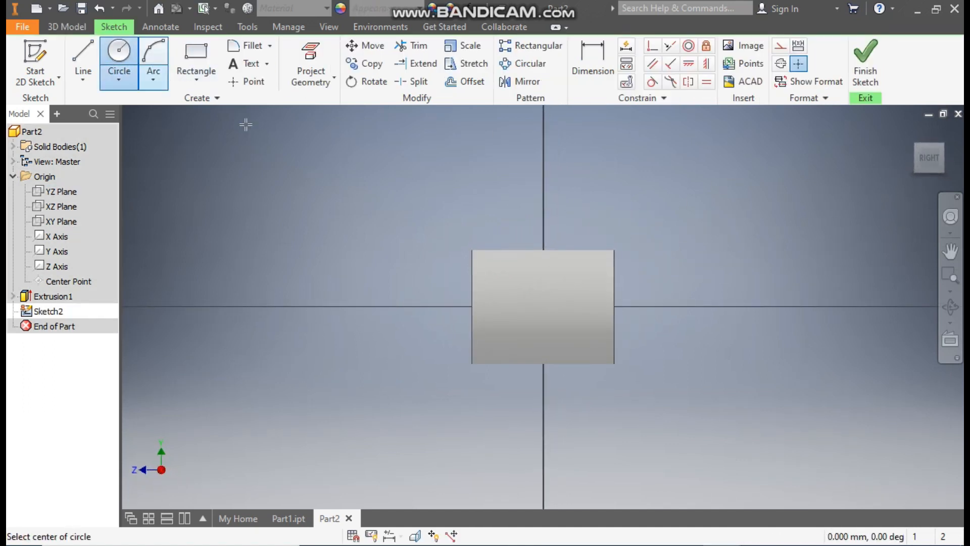
left_click(543, 166)
type("15")
key("Return")
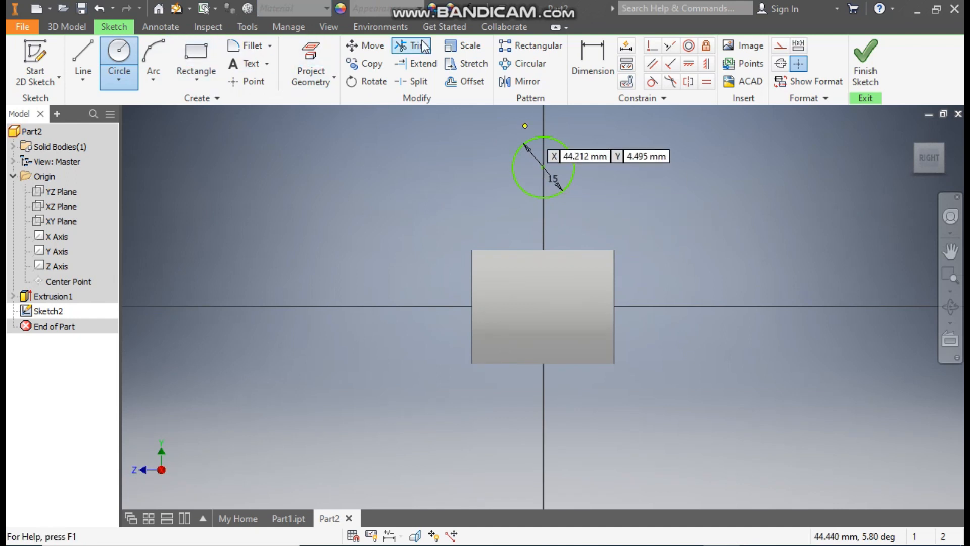
Switch the visual style to Wireframe and return to the sketch tools
left_click(339, 28)
left_click(178, 77)
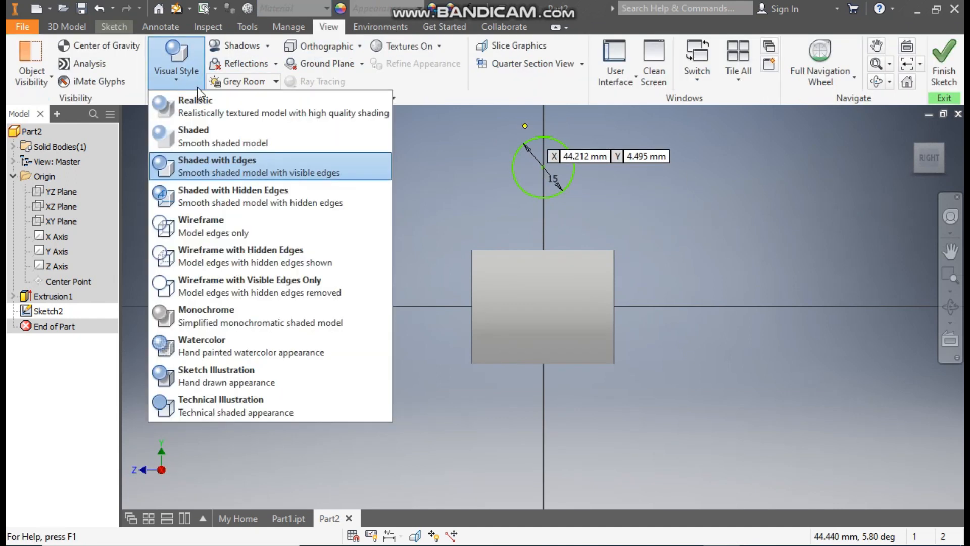
left_click(233, 228)
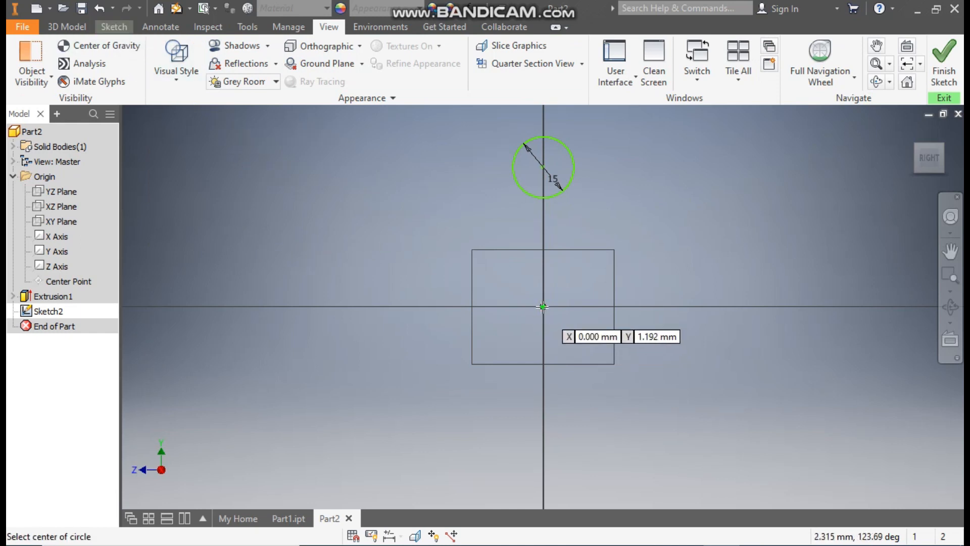
left_click(119, 25)
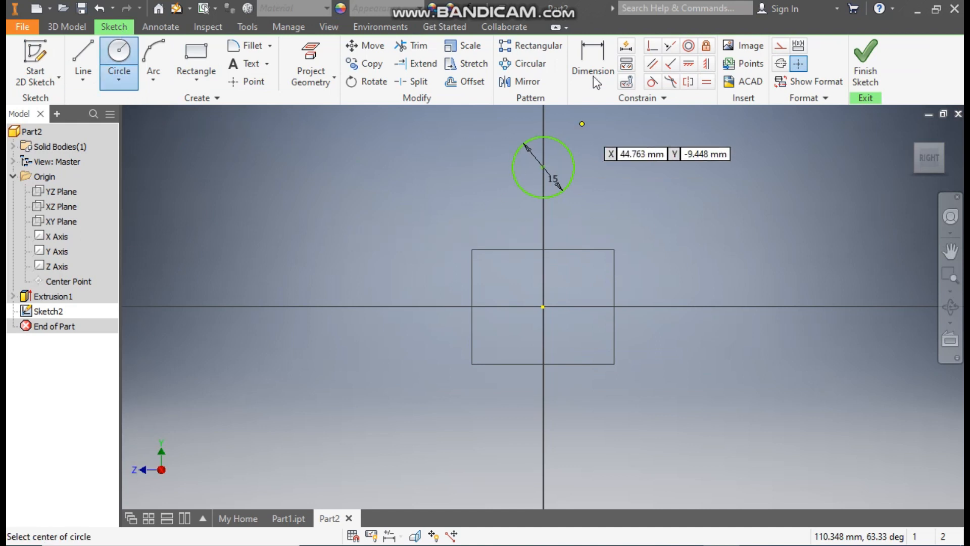
Dimension the vertical distance from the origin to the 15 mm circle's centre as 26 mm
left_click(582, 51)
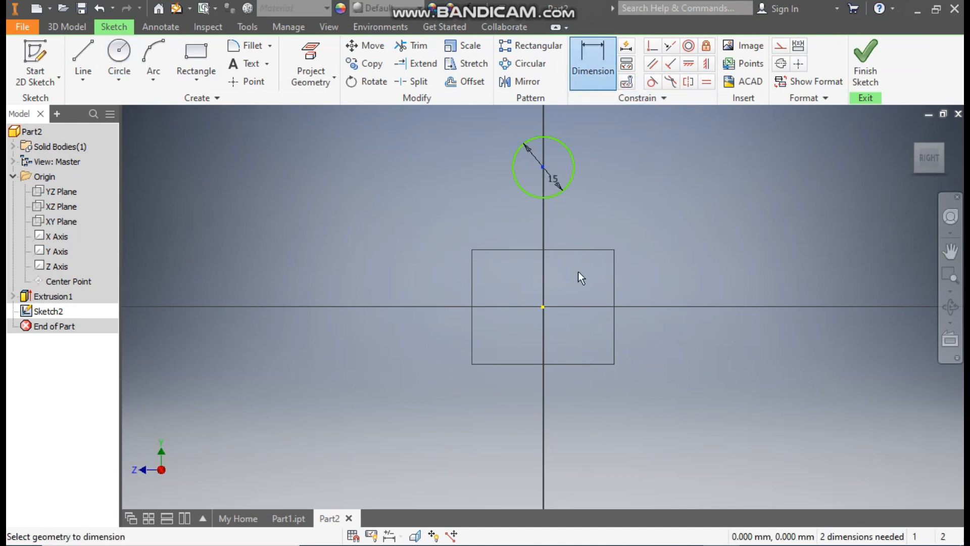
left_click(541, 307)
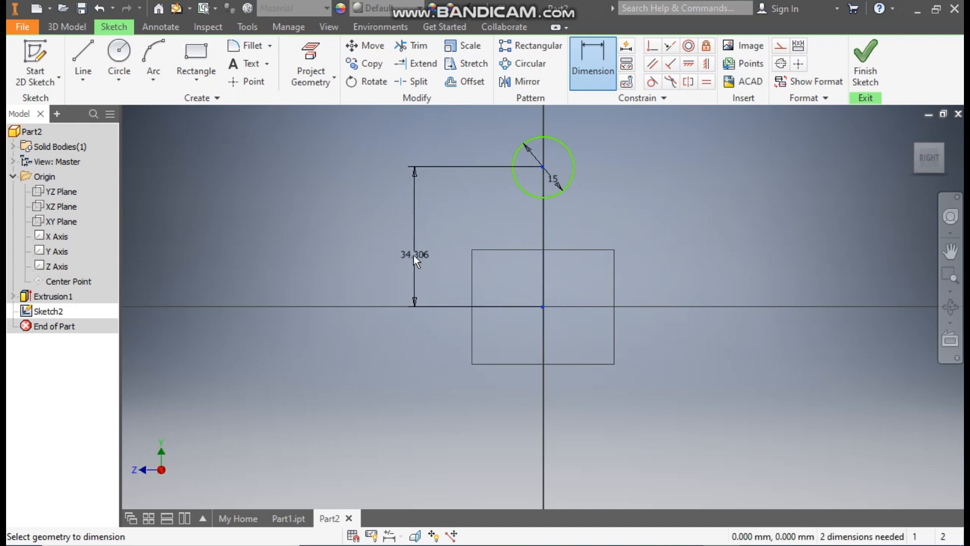
left_click(413, 254)
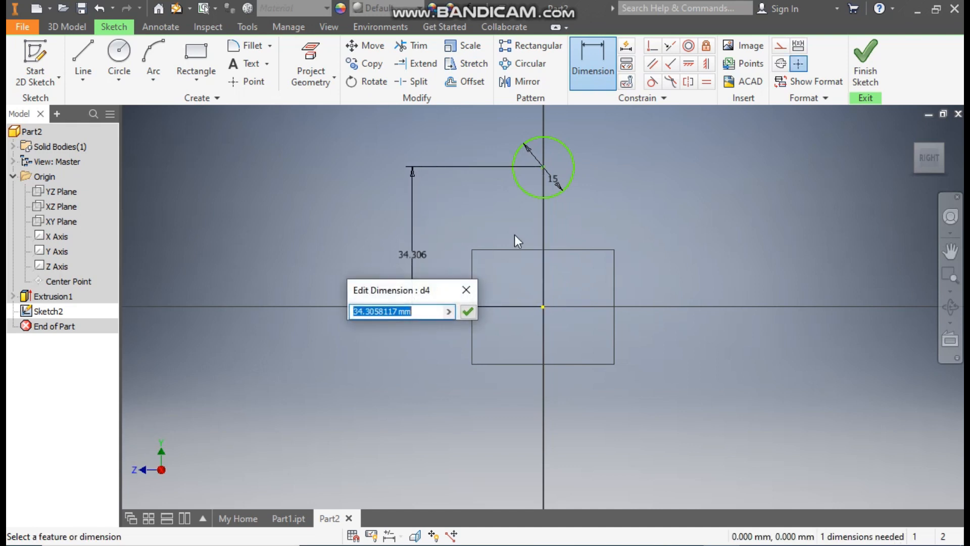
type("26")
key("Return")
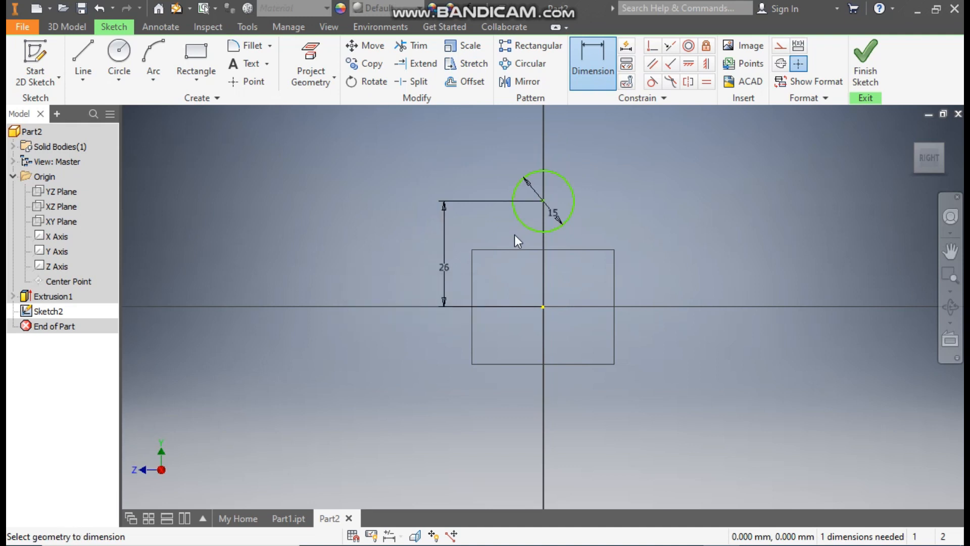
Align the 15 mm circle's centre with the origin using a Horizontal constraint and finish the sketch
left_click(706, 64)
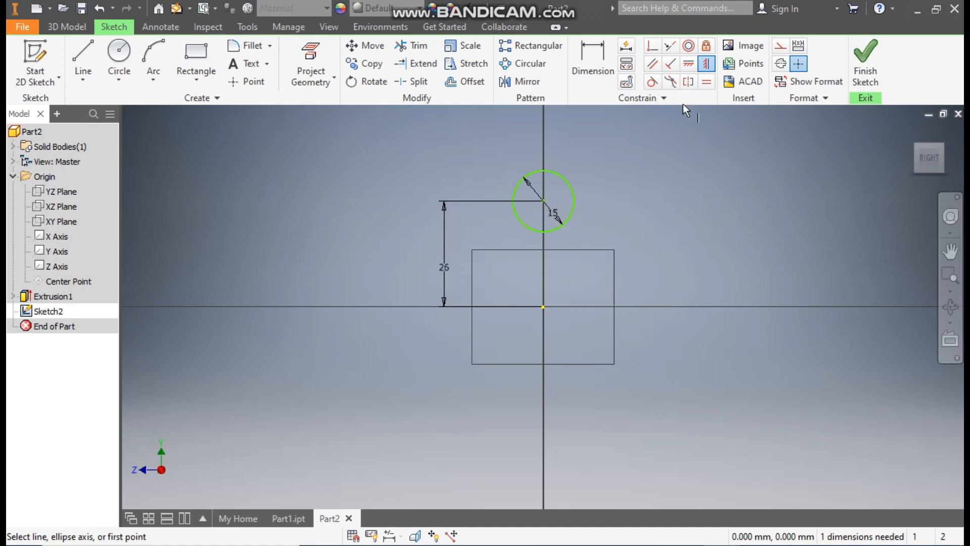
left_click(689, 65)
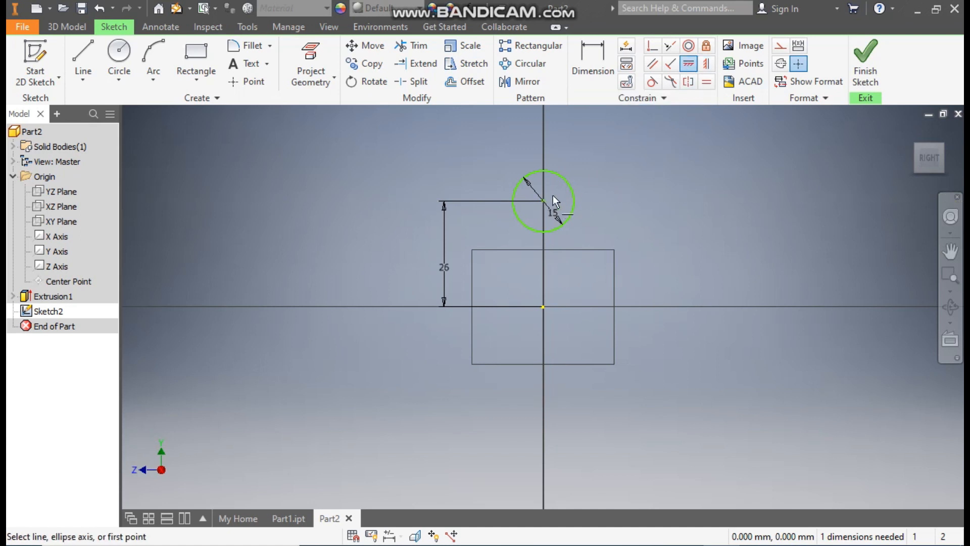
left_click(543, 200)
left_click(544, 307)
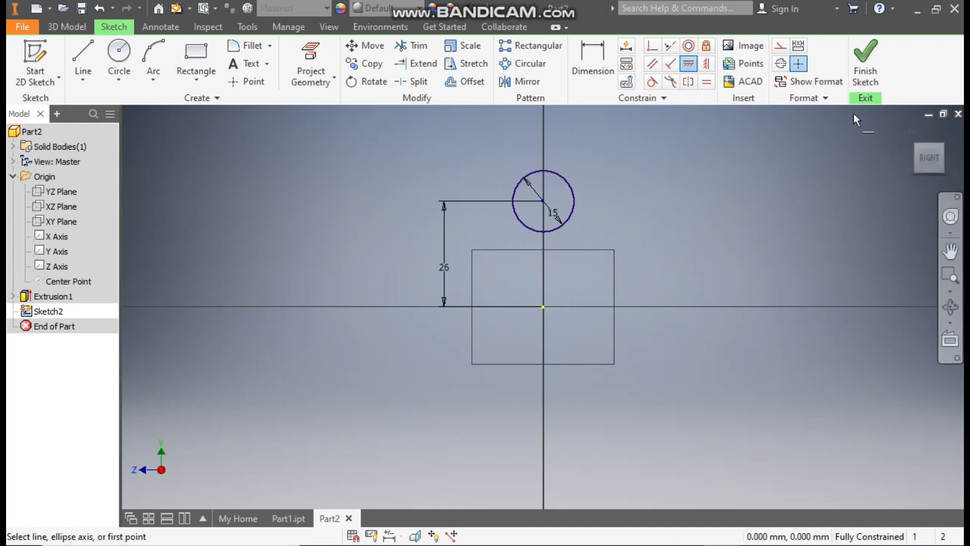
left_click(863, 66)
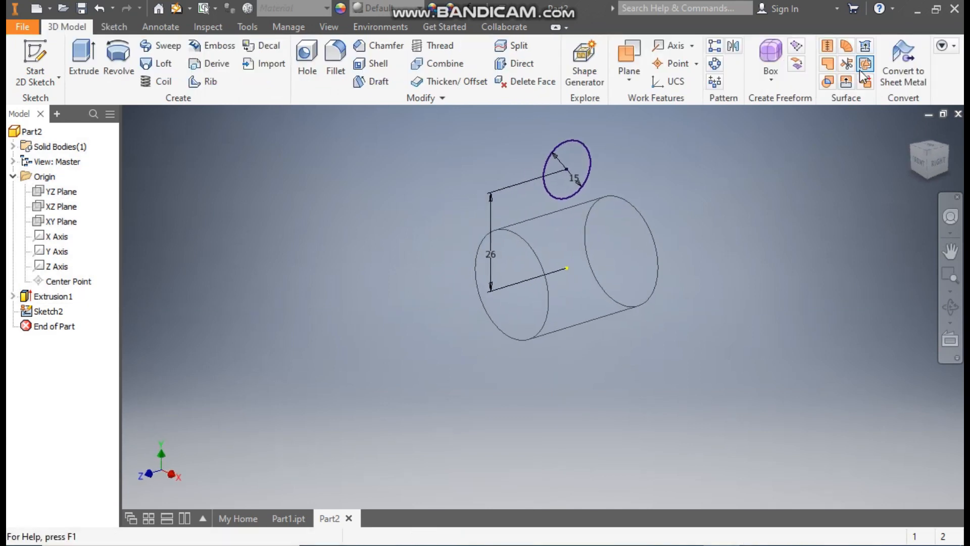
Extrude the 15 mm circle symmetrically by a total distance of 20 mm, joined to the existing solid
left_click(82, 57)
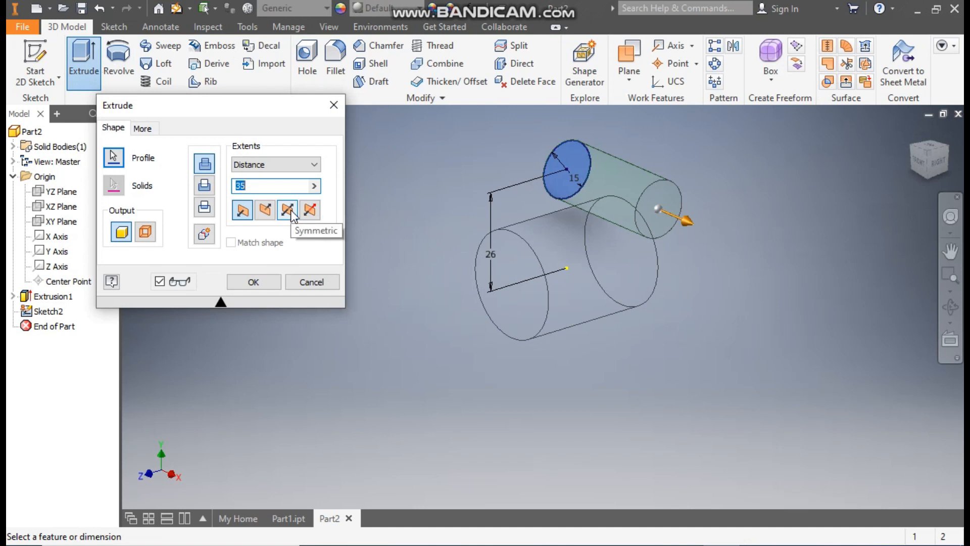
left_click(292, 214)
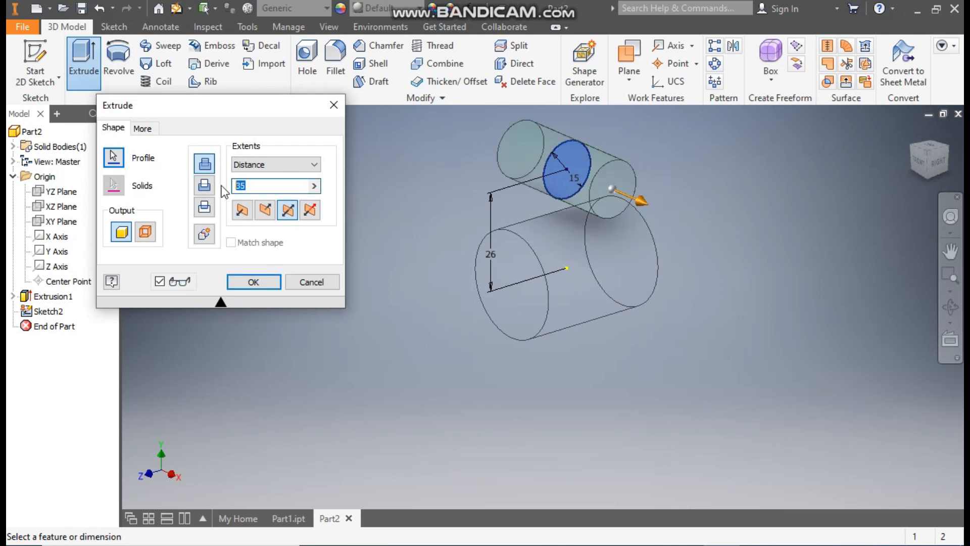
type("20")
left_click(254, 282)
Start a new 2D sketch on the YZ plane
left_click_drag(393, 172, 356, 210)
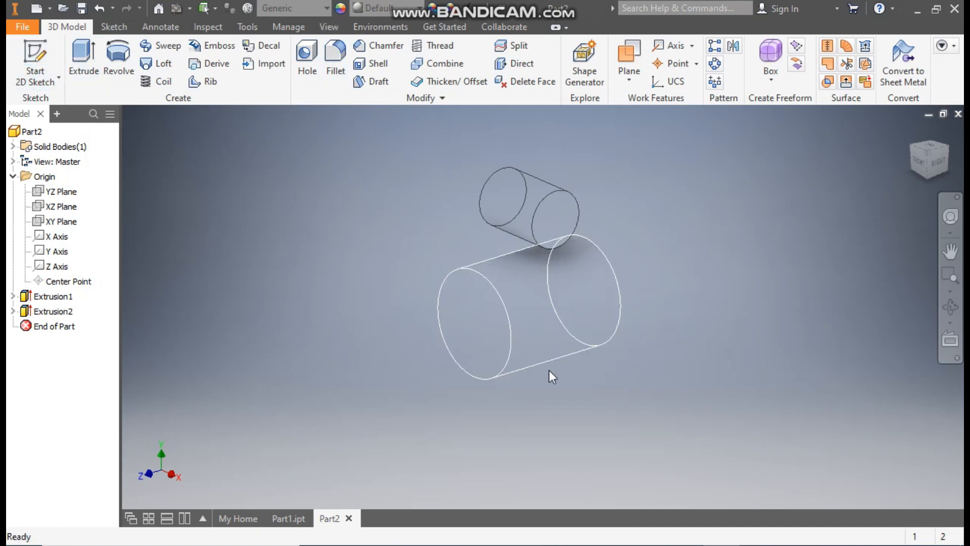
left_click(45, 51)
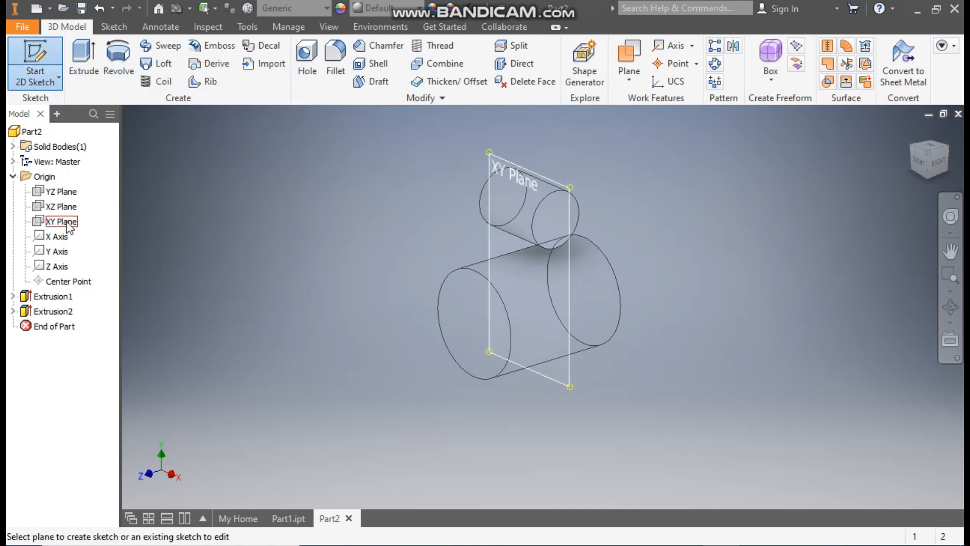
left_click(63, 194)
scroll(685, 236, "up", 2)
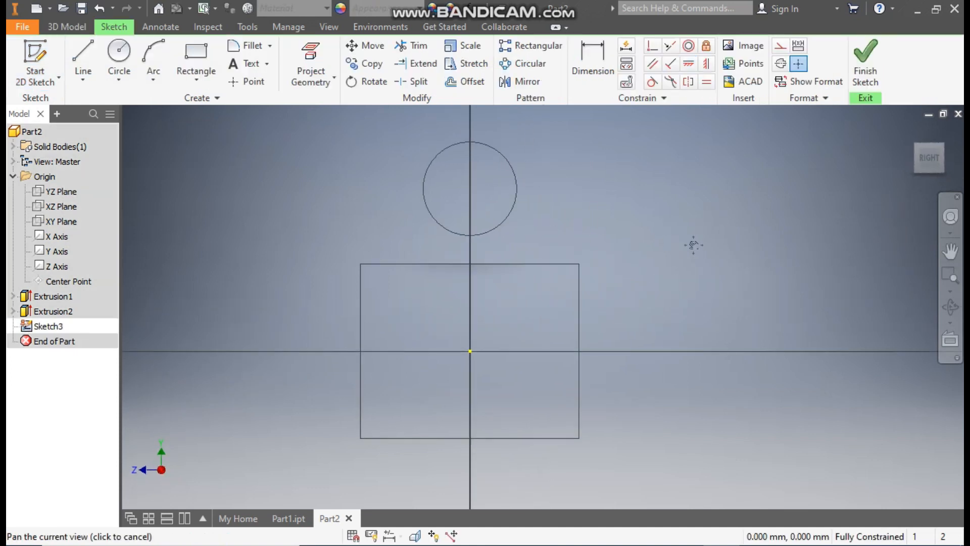
Draw the rib outline with lines from the small circle's left side through the large cylinder's upper corners and slightly below them, back to the circle's right side
left_click(90, 48)
left_click(441, 160)
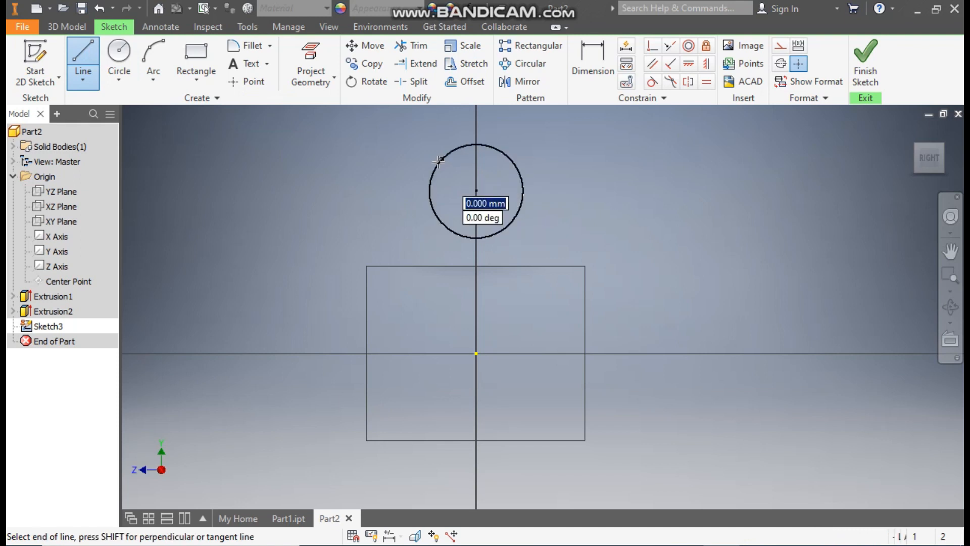
left_click(367, 267)
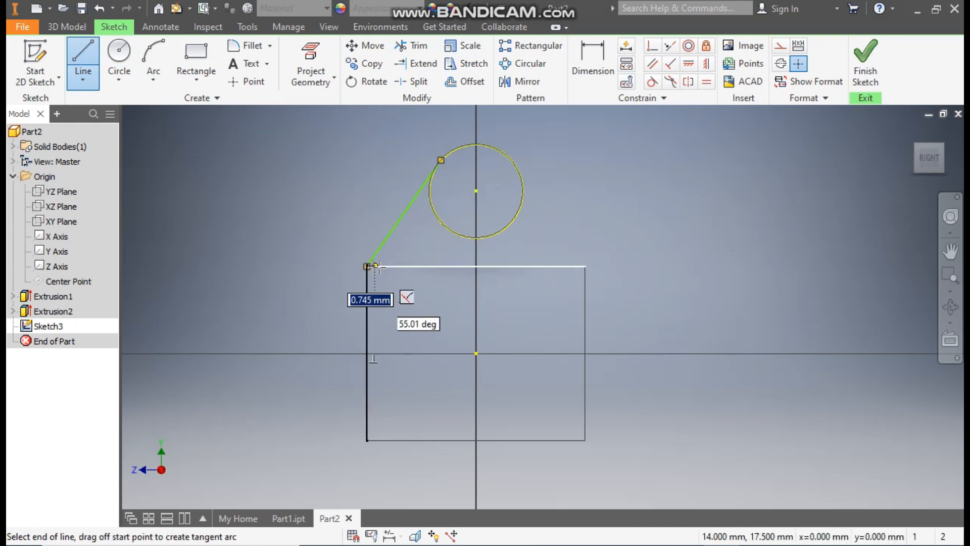
double_click(367, 290)
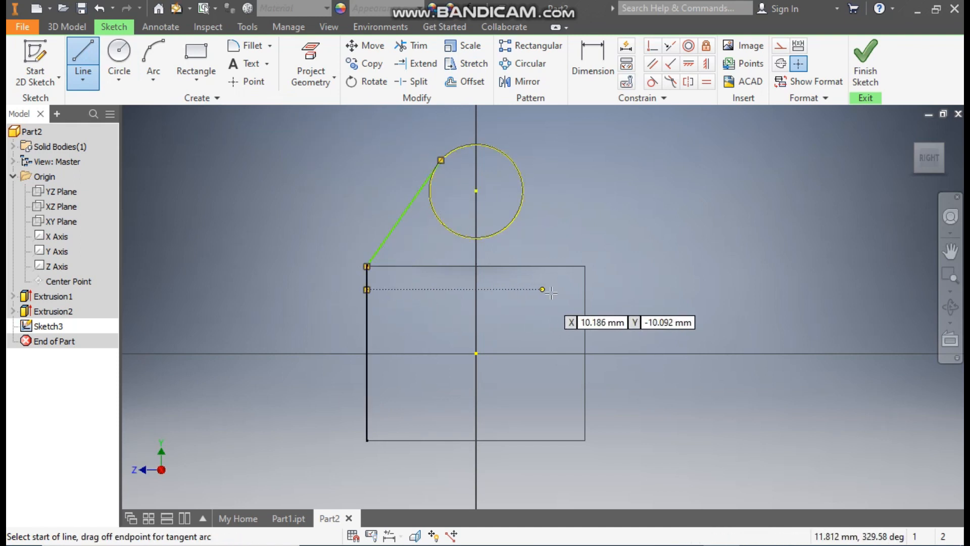
left_click(367, 289)
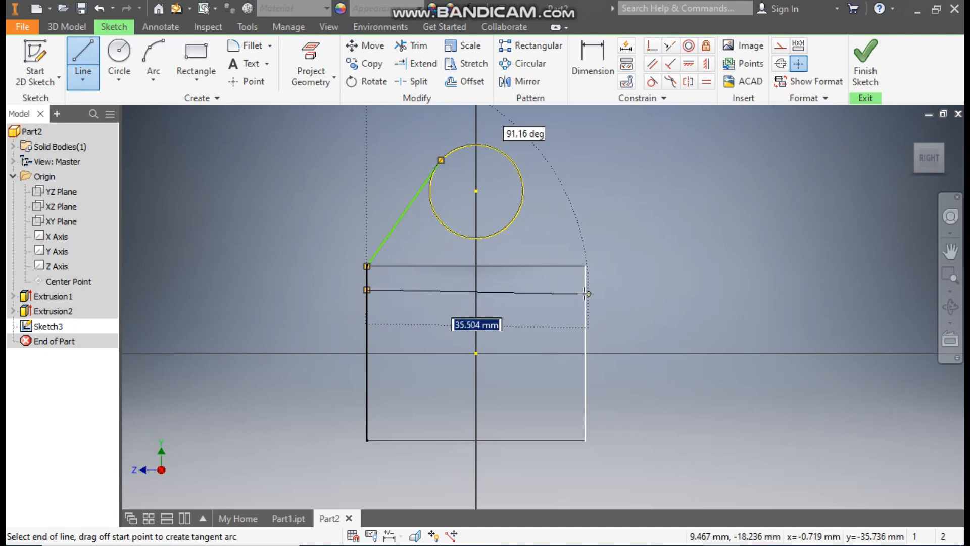
double_click(586, 290)
left_click(586, 289)
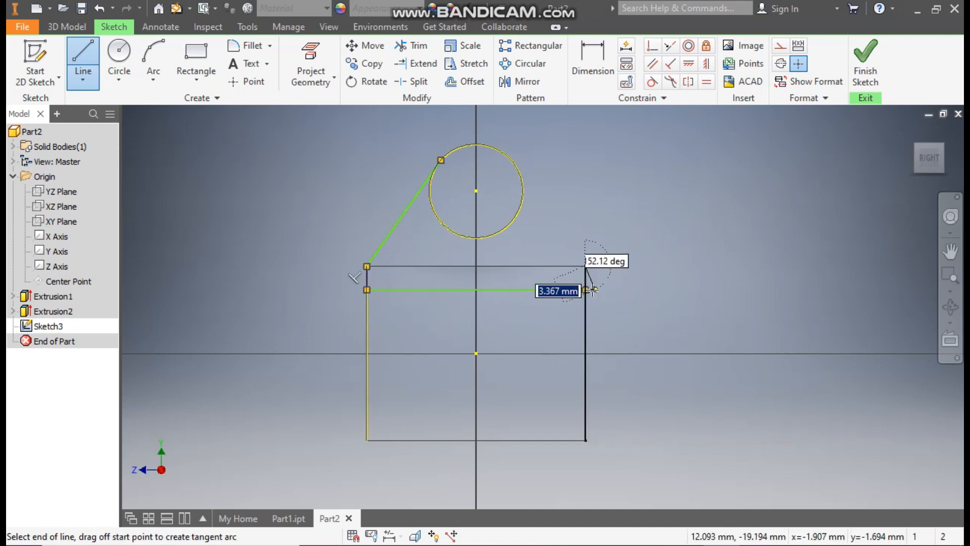
double_click(586, 290)
left_click(586, 267)
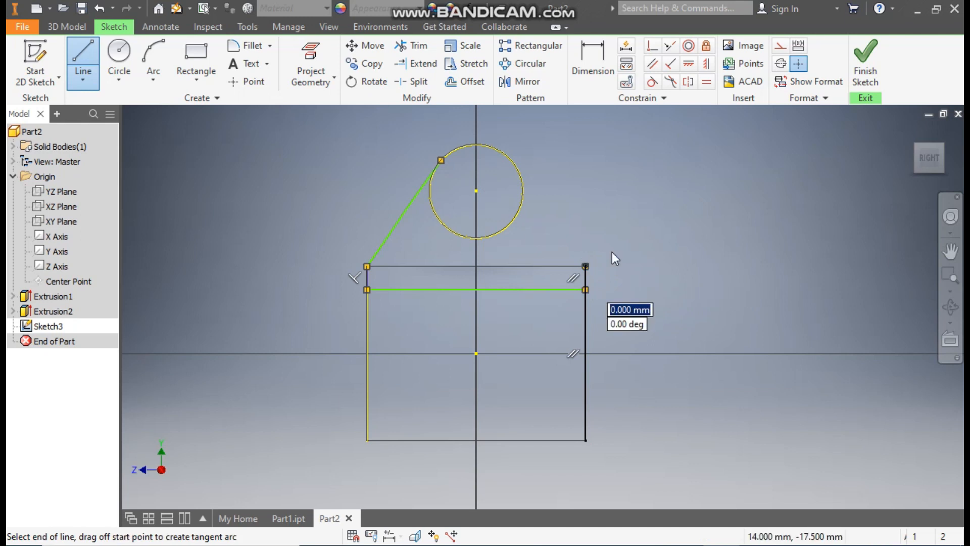
left_click(504, 153)
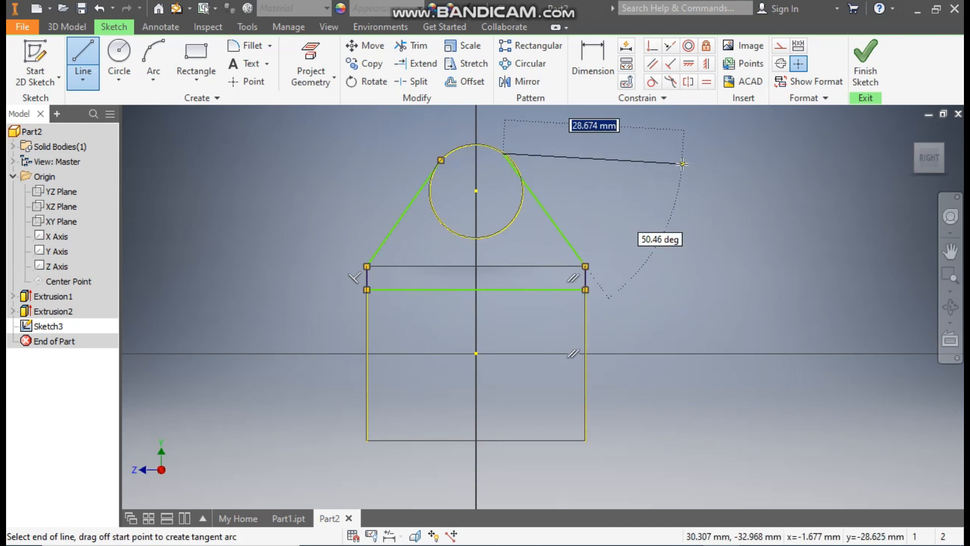
key("Escape")
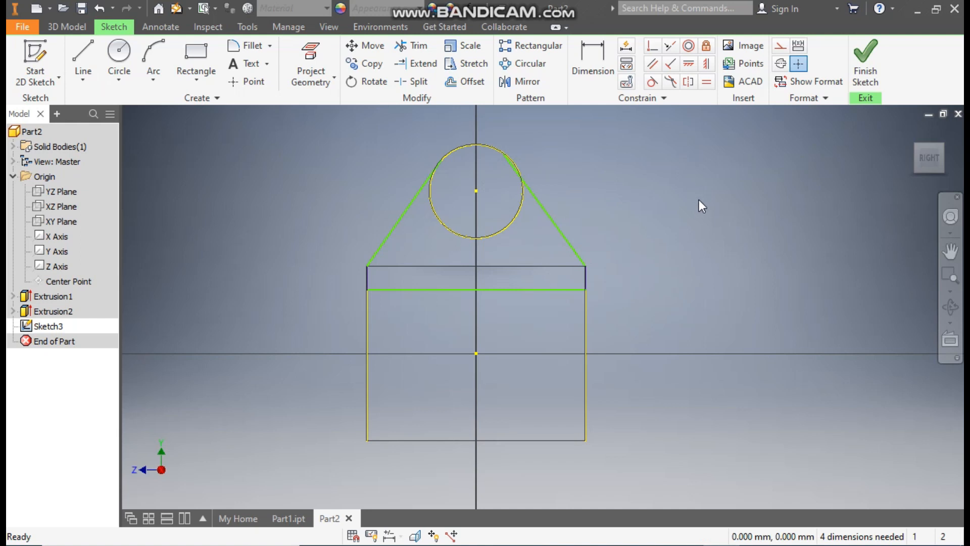
left_click(589, 55)
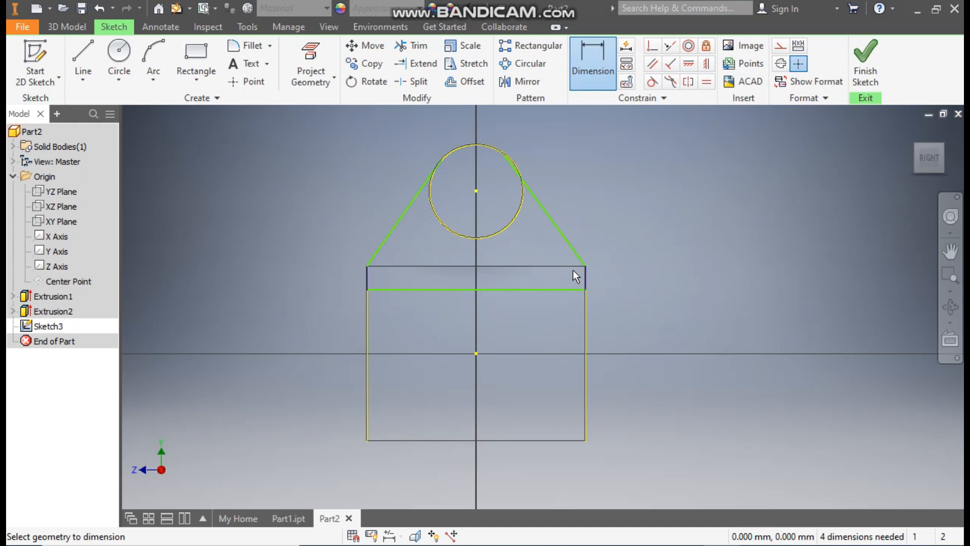
left_click(567, 288)
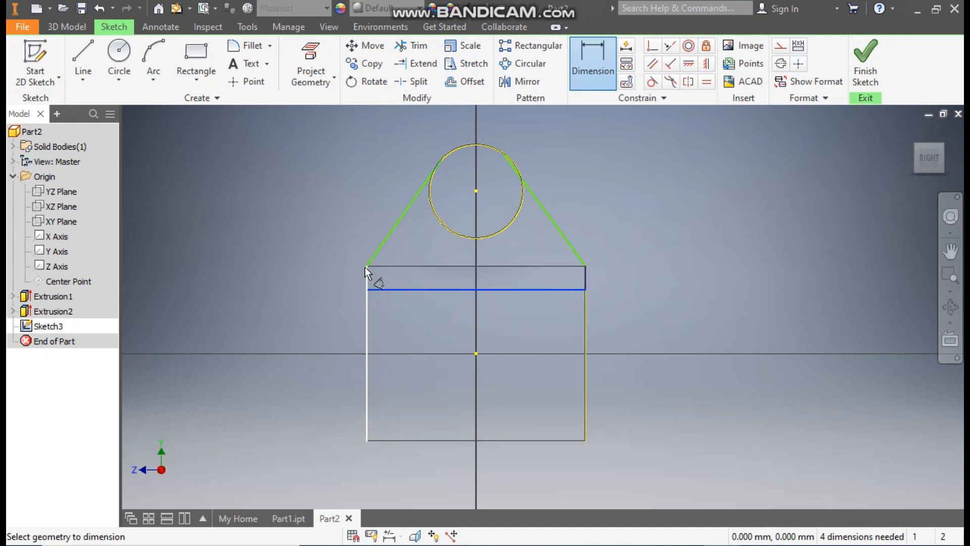
key("Escape")
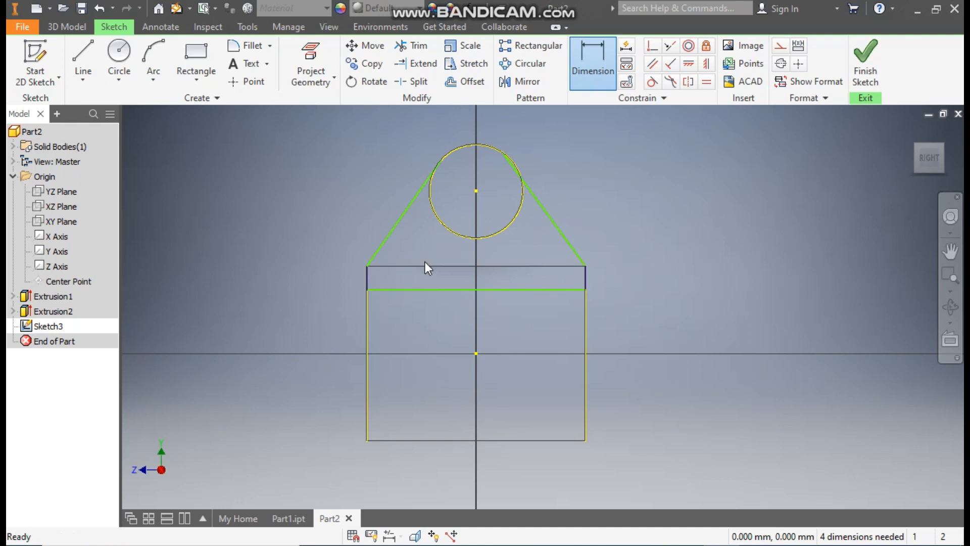
Draw a horizontal line along the large cylinder's top edge, joining the lower ends of the two sloped lines
left_click(86, 58)
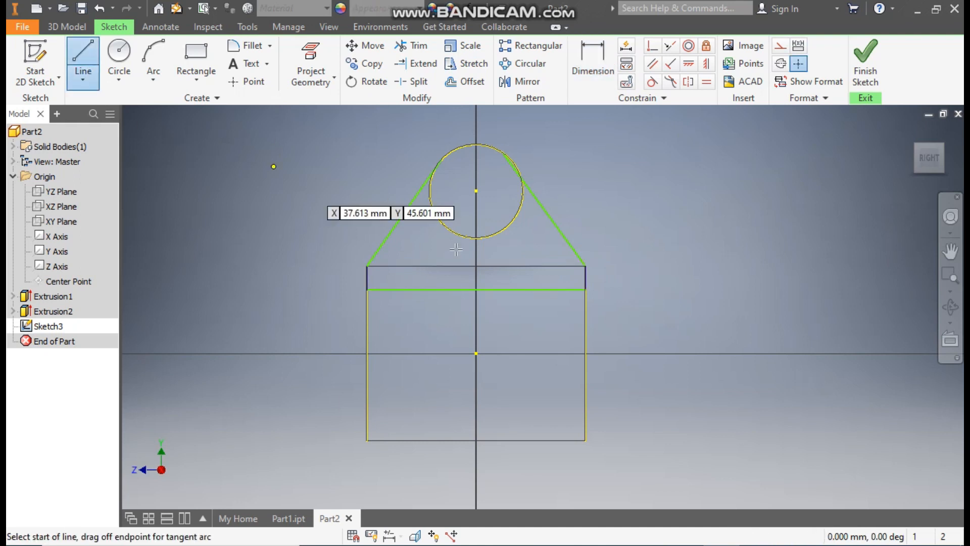
left_click(368, 267)
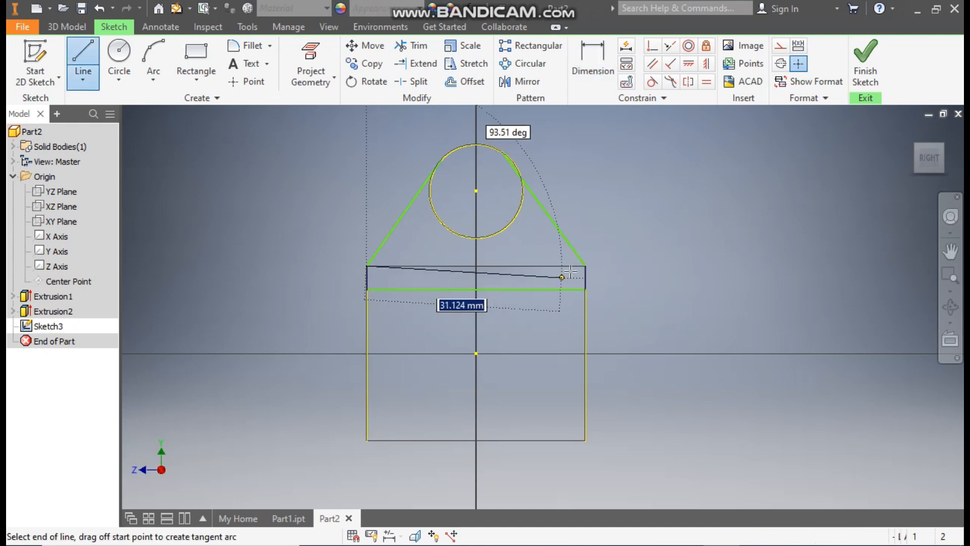
left_click(585, 265)
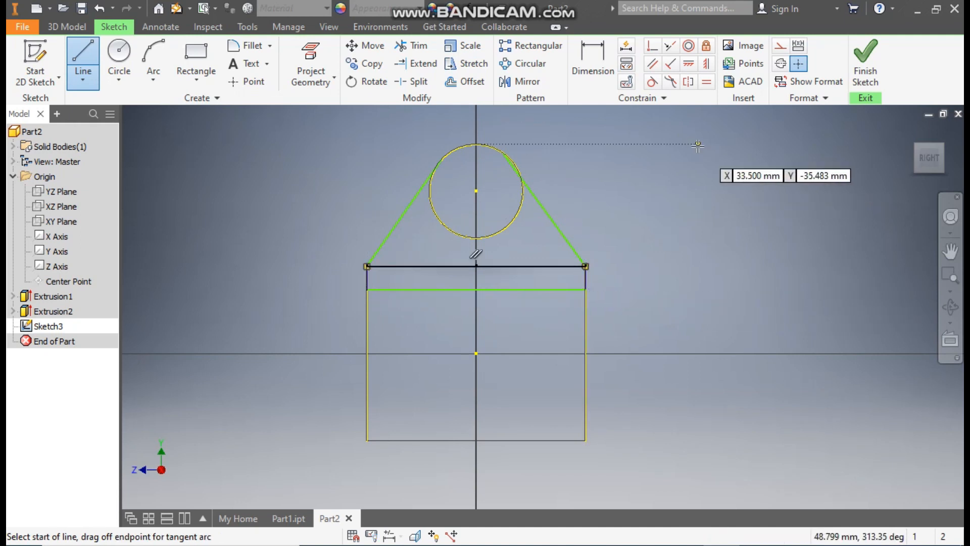
Dimension the distance between the two horizontal lines of the rib outline as 2 mm
left_click(586, 59)
left_click(503, 265)
left_click(509, 290)
left_click(623, 277)
type("2")
key("Return")
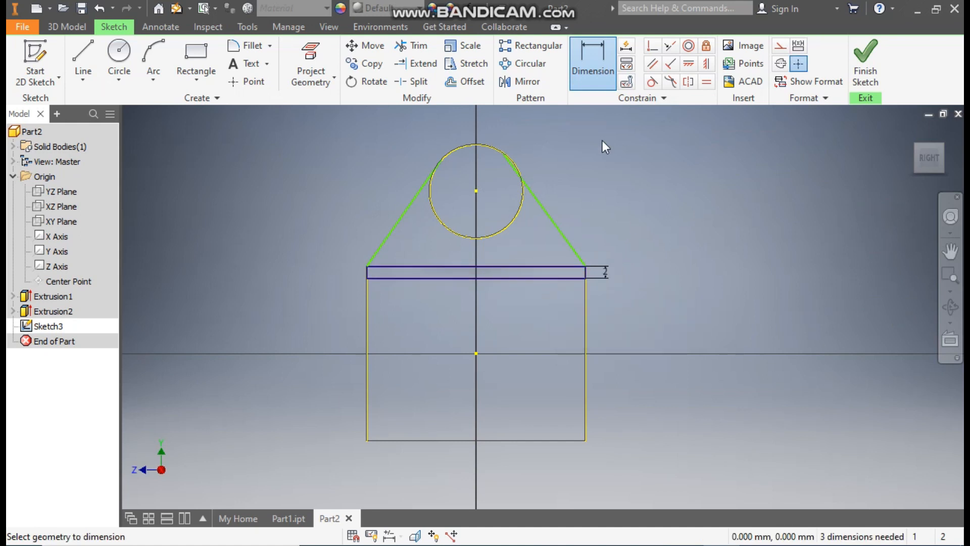
Make both sloped lines tangent to the small circle
left_click(652, 83)
left_click(522, 202)
left_click(535, 208)
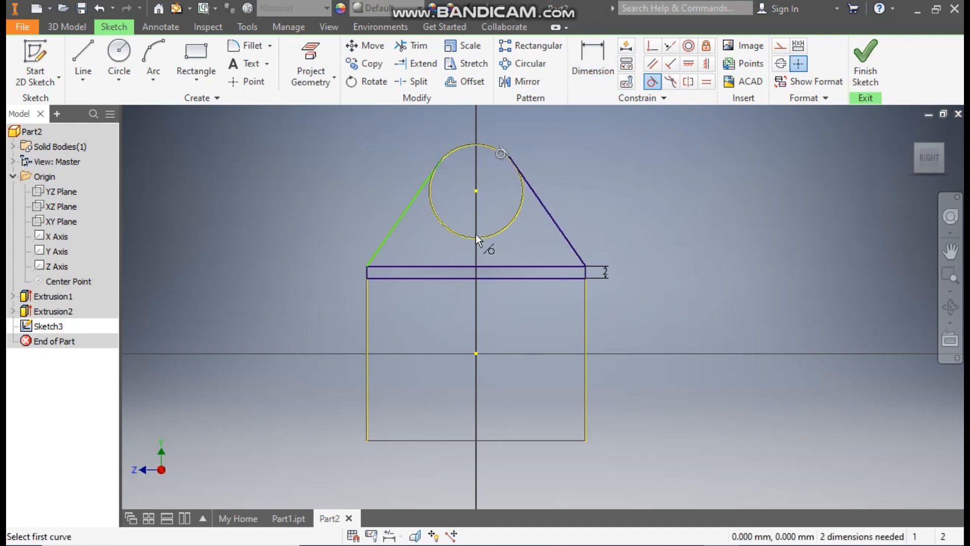
left_click(430, 206)
left_click(411, 203)
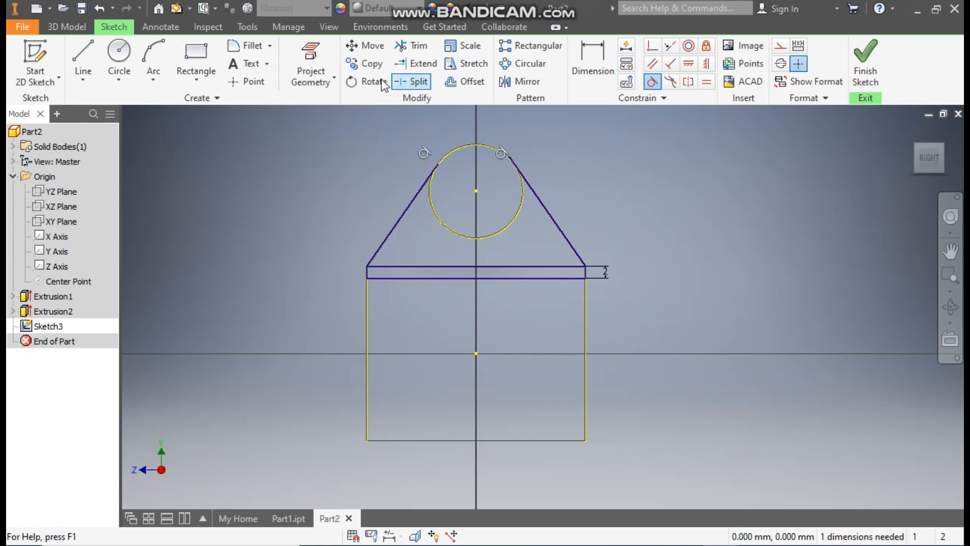
Draw a horizontal line across the small circle from the left sloped line's upper end to the right sloped line
left_click(91, 48)
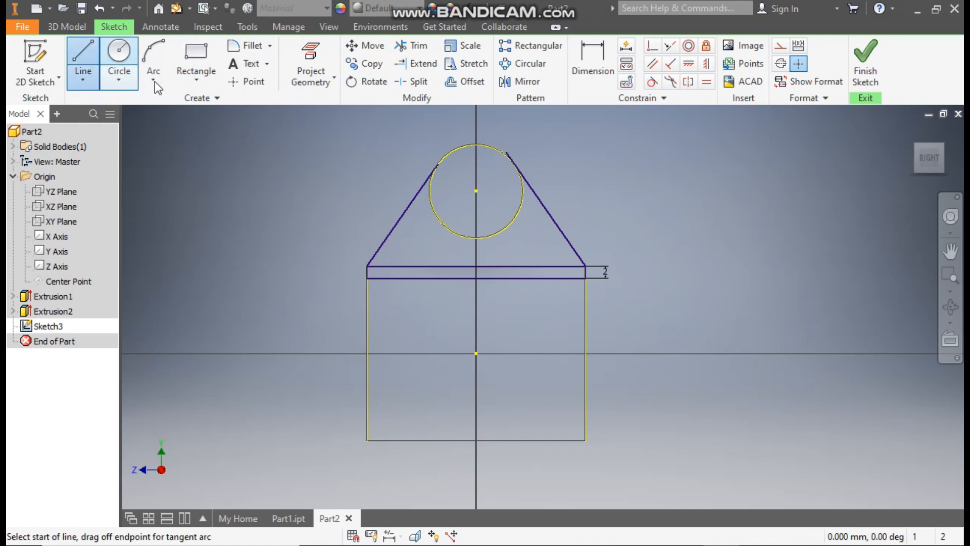
left_click(438, 165)
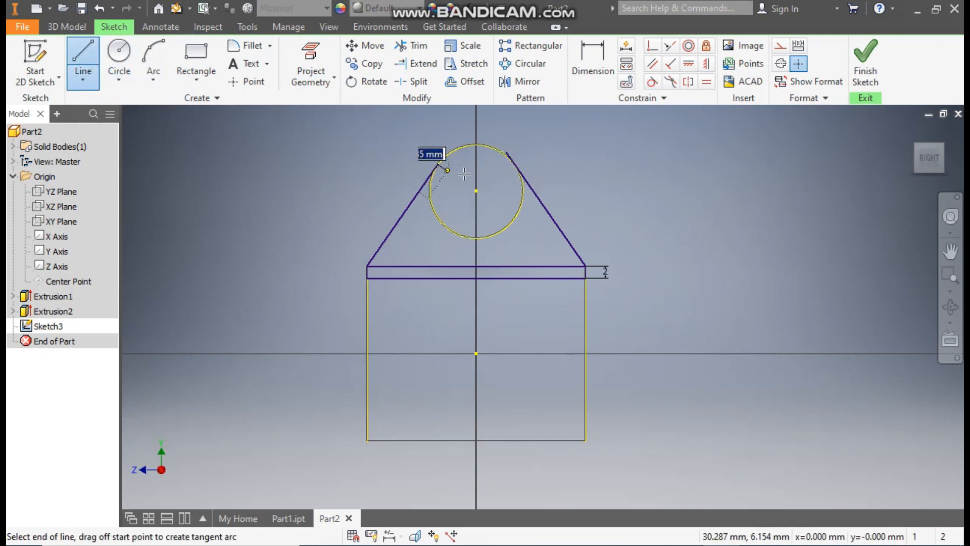
left_click(515, 165)
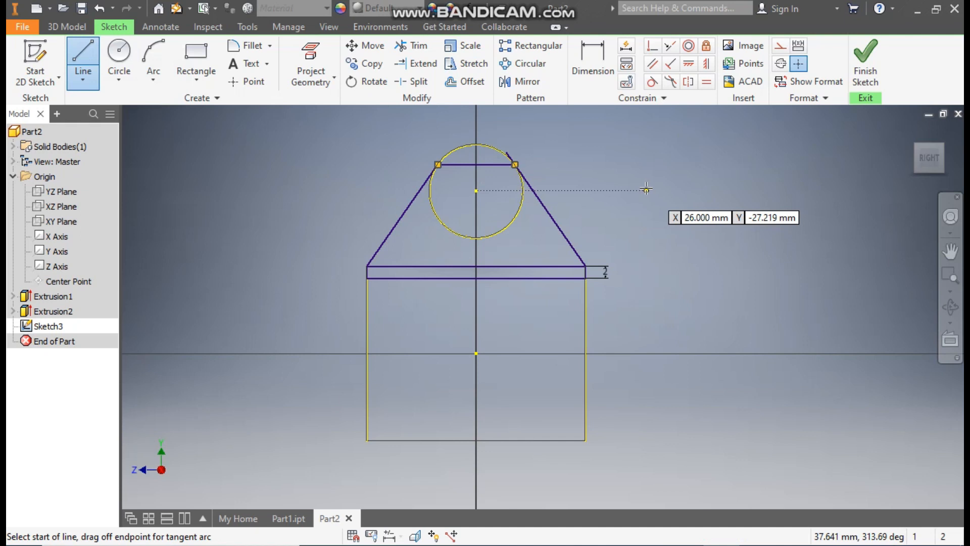
key("Escape")
Trim the part of the right sloped line that extends above the horizontal line across the circle
scroll(507, 153, "down", 5)
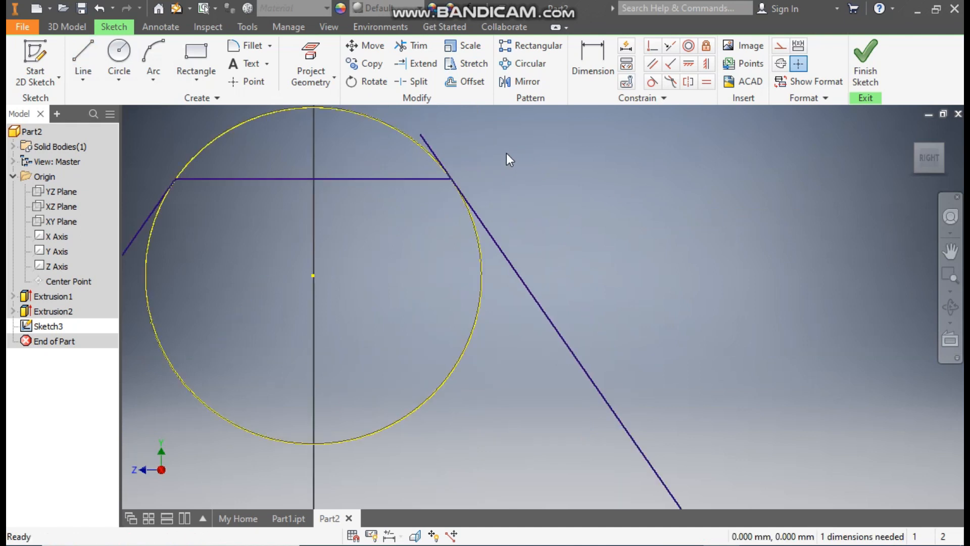
left_click(414, 46)
left_click(426, 137)
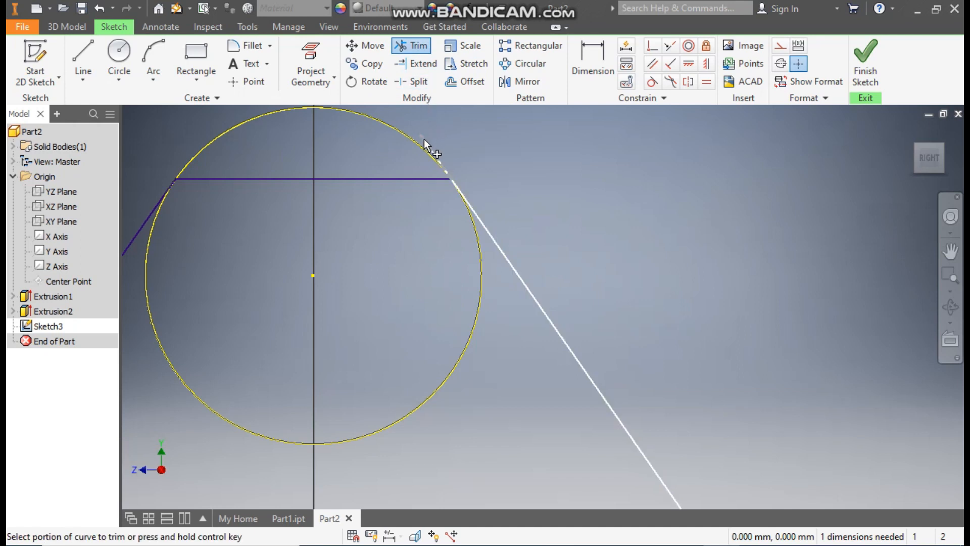
scroll(551, 156, "down", 5)
scroll(604, 184, "up", 2)
middle_click_drag(605, 184, 650, 226)
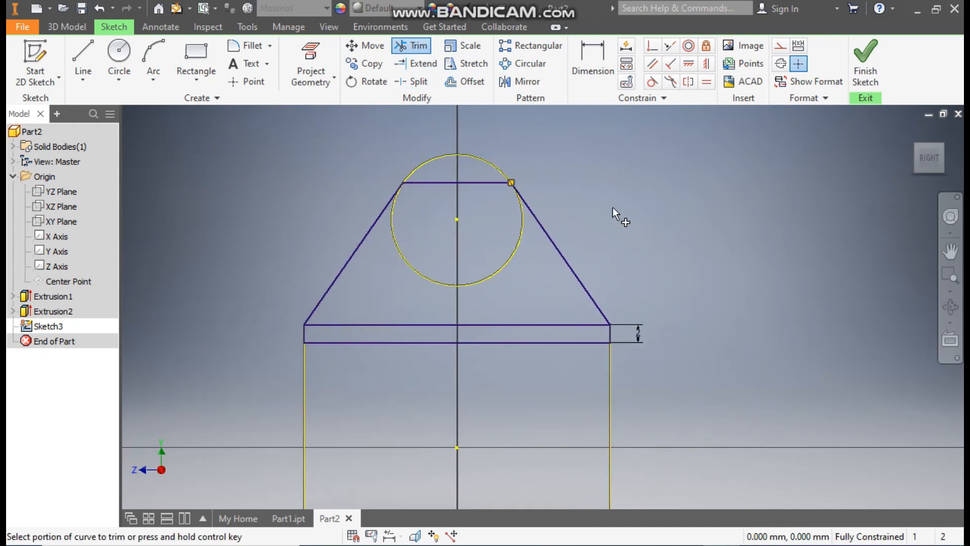
key("Escape")
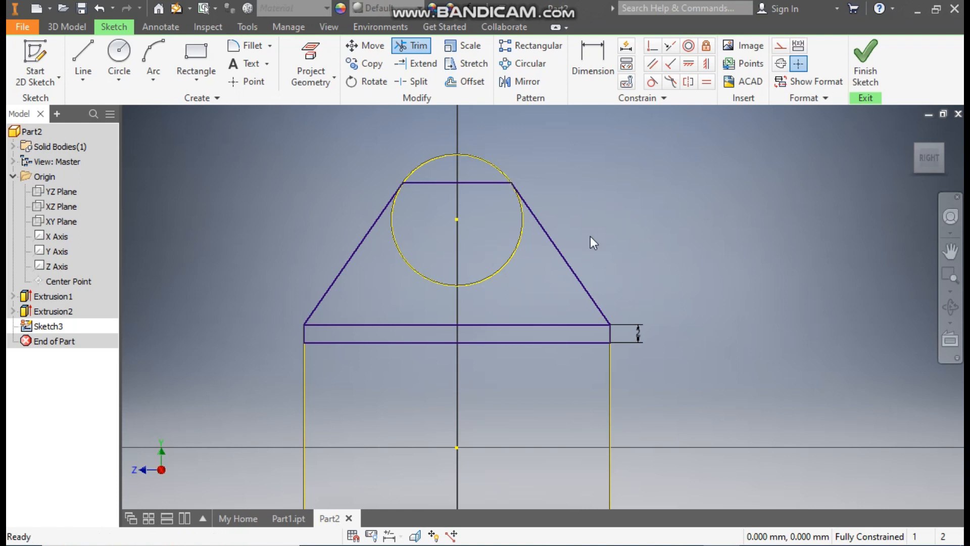
Convert the horizontal line along the large cylinder's top edge to construction geometry and finish the sketch
left_click(535, 324)
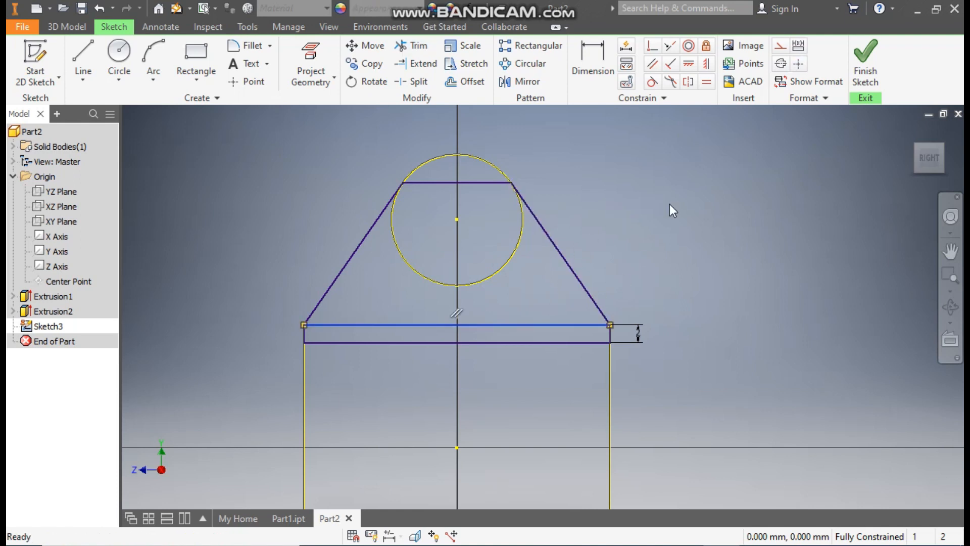
left_click(782, 47)
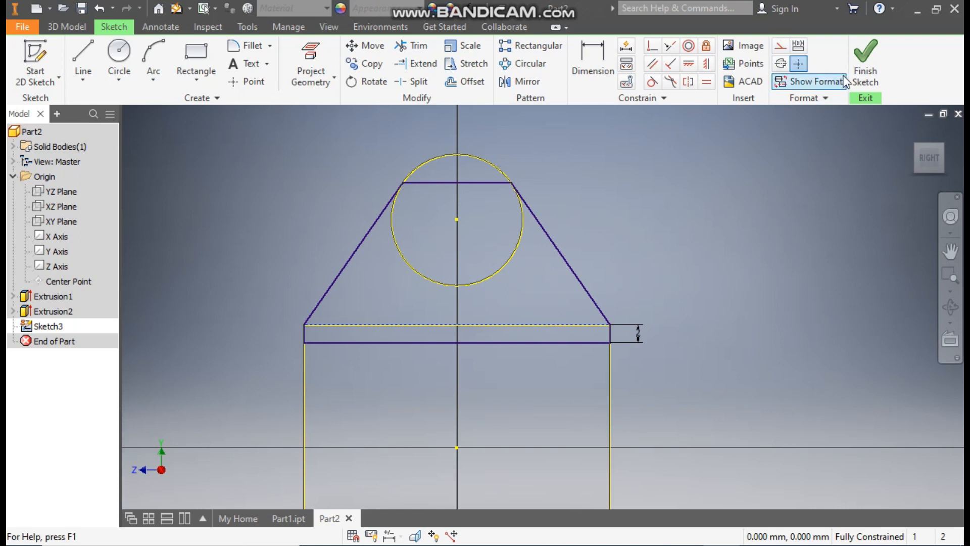
left_click(866, 59)
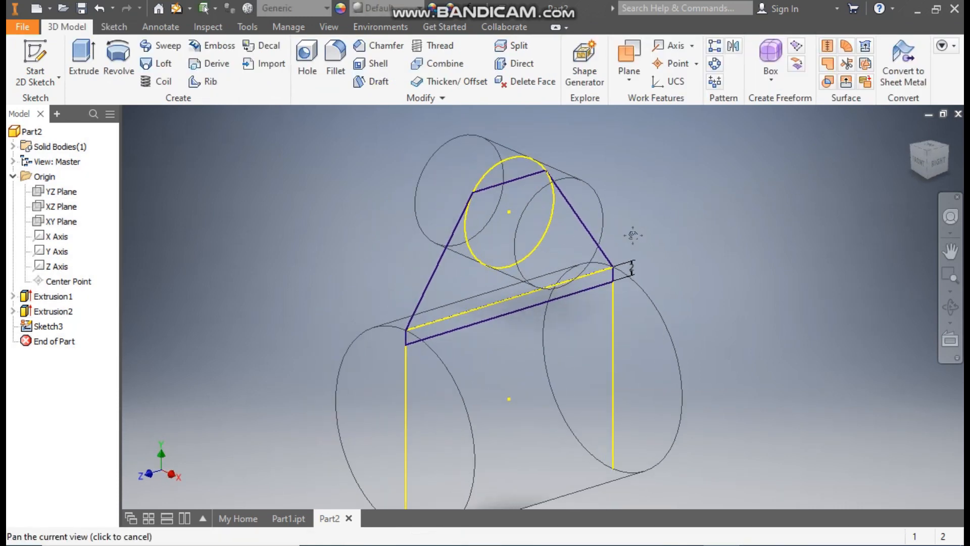
Begin extruding the profile region below the small circle and switch the model display to Shaded with Edges
left_click(98, 55)
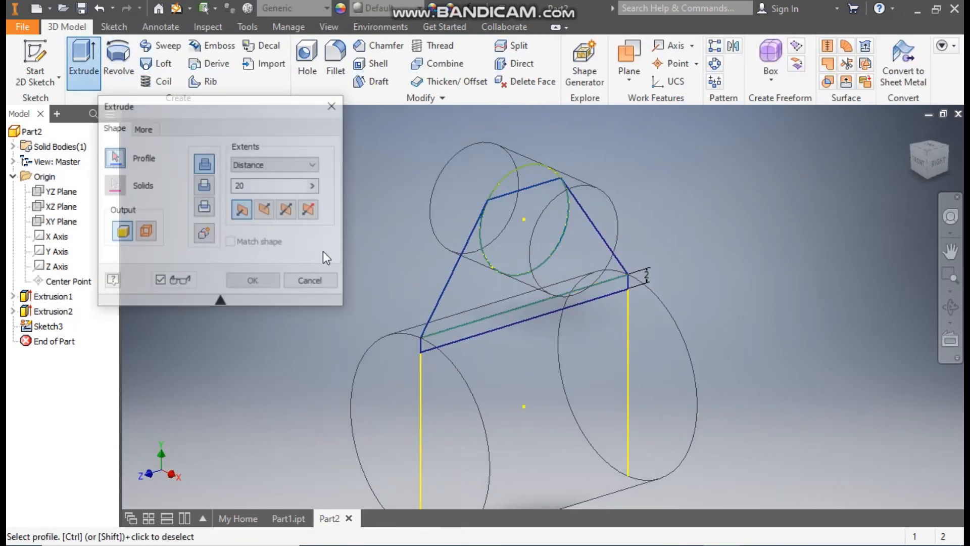
left_click(497, 284)
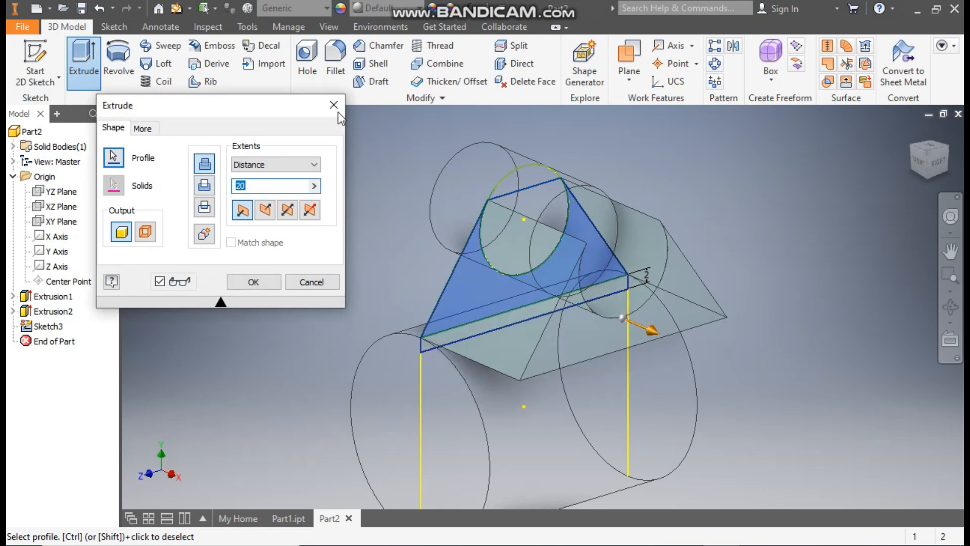
left_click(328, 26)
left_click(177, 73)
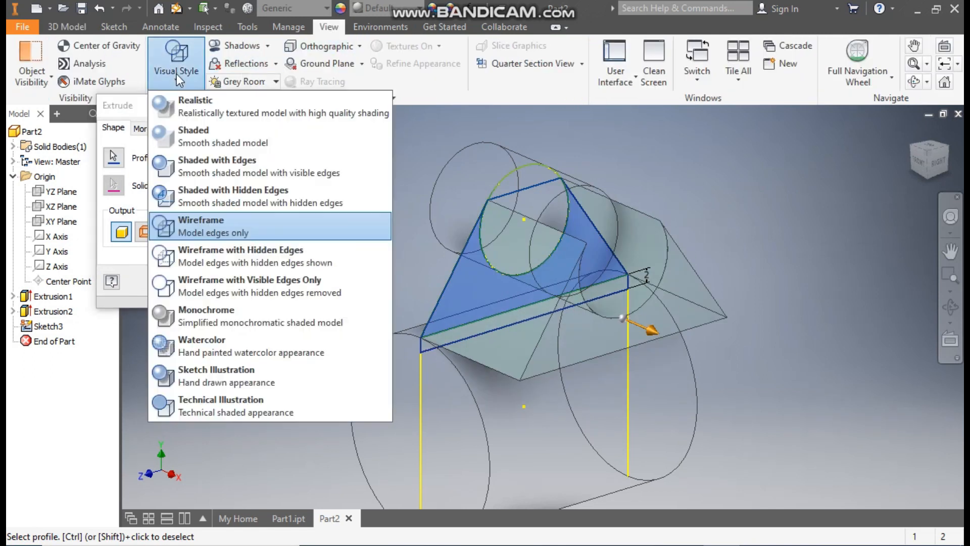
left_click(203, 165)
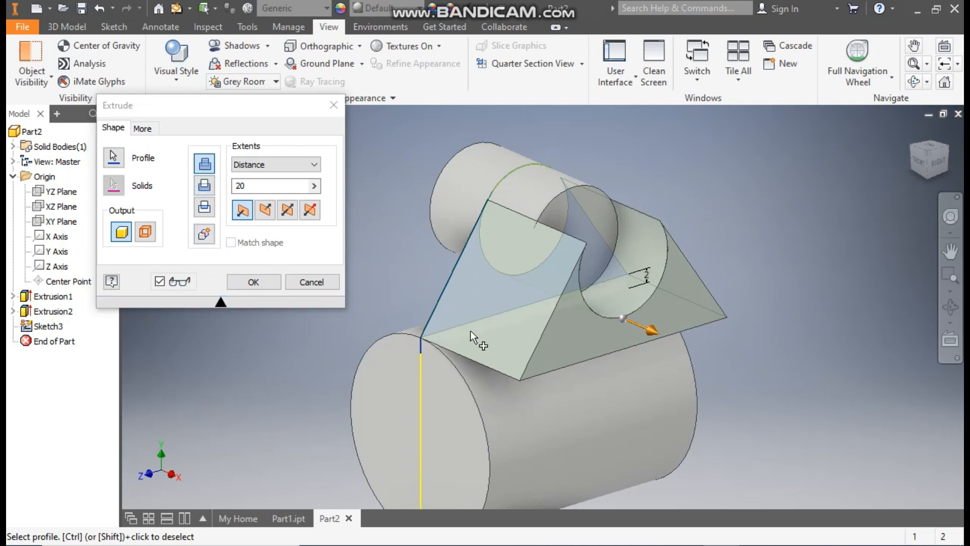
Add the thin strip below to the profile and extrude it symmetrically with a total distance of 5 mm
left_click(517, 316)
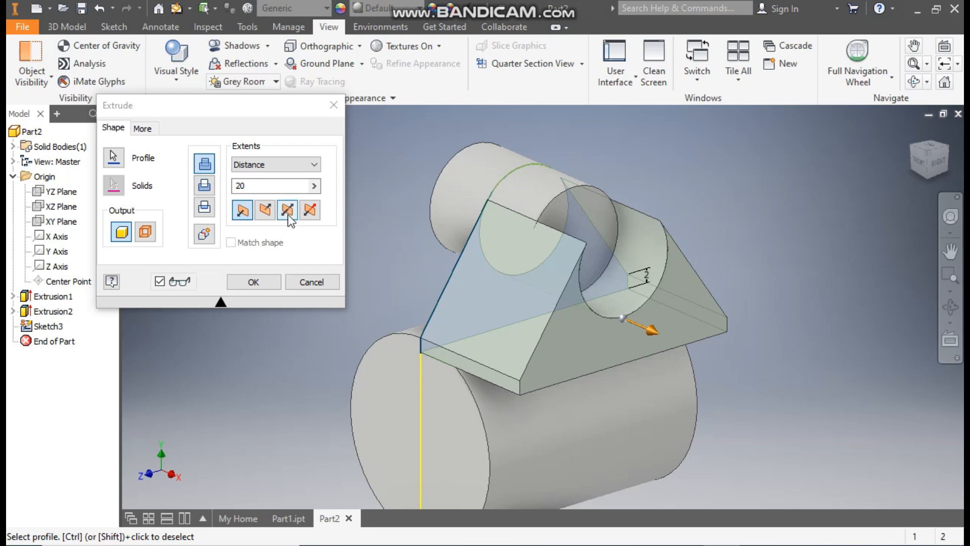
left_click(287, 209)
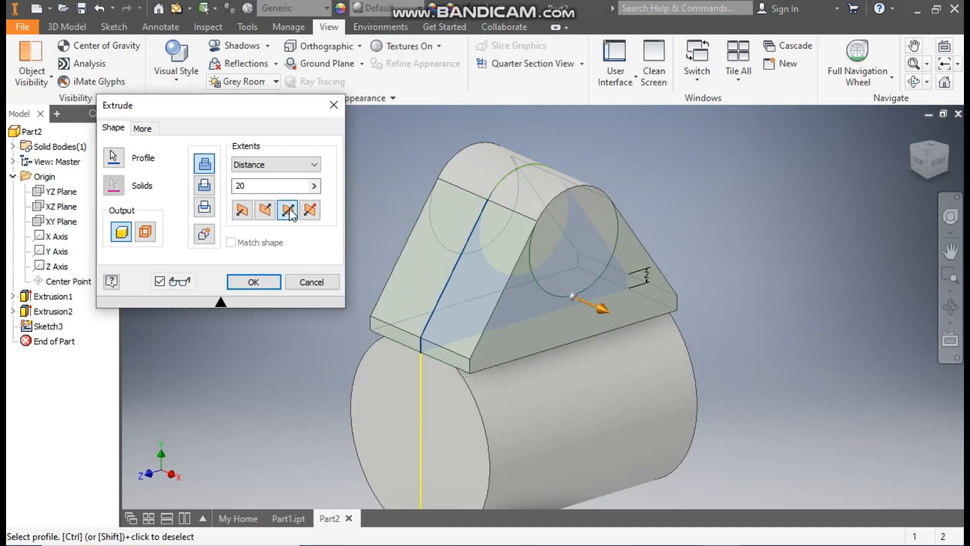
left_click(243, 185)
left_click_drag(247, 185, 220, 189)
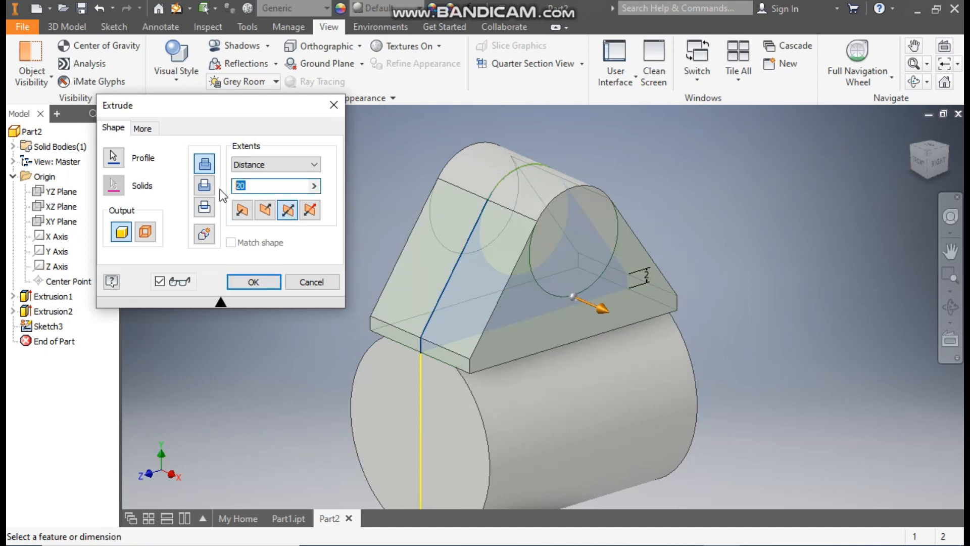
type("5")
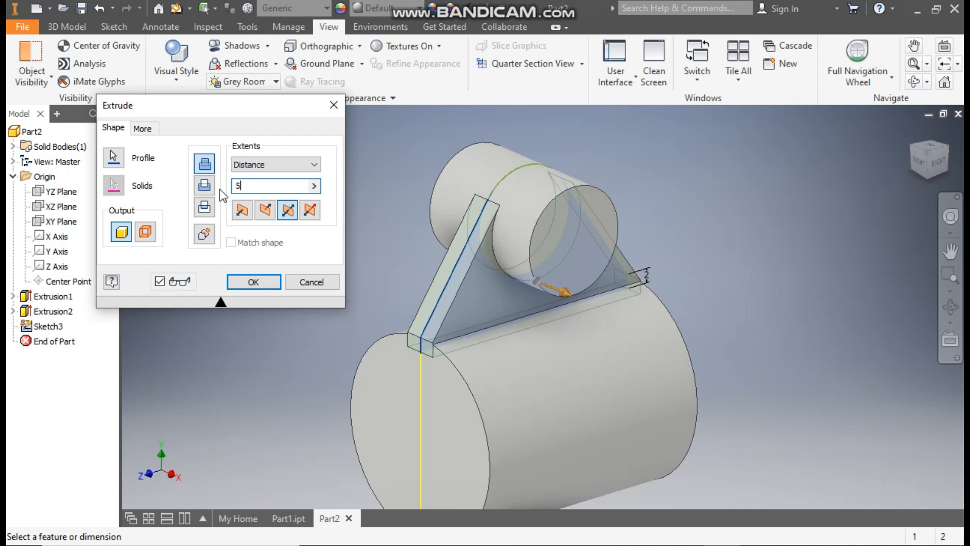
left_click(256, 281)
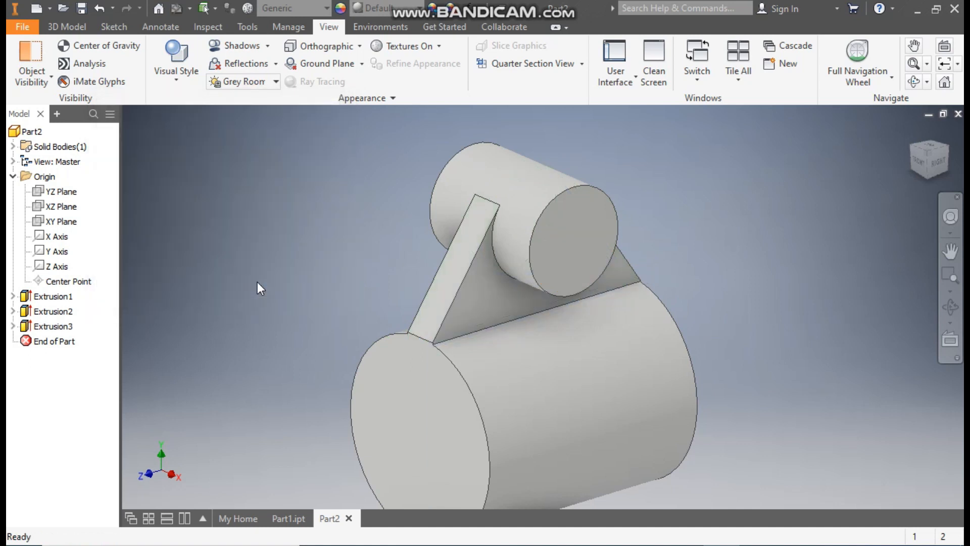
Start a new sketch on the XY plane
scroll(427, 364, "down", 5)
scroll(414, 286, "up", 6)
key("F2")
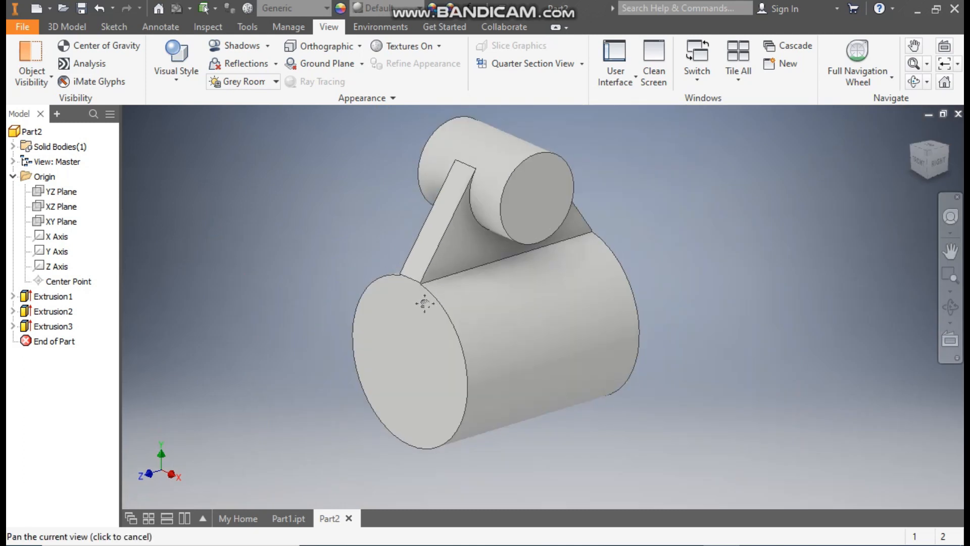
left_click_drag(425, 304, 404, 324)
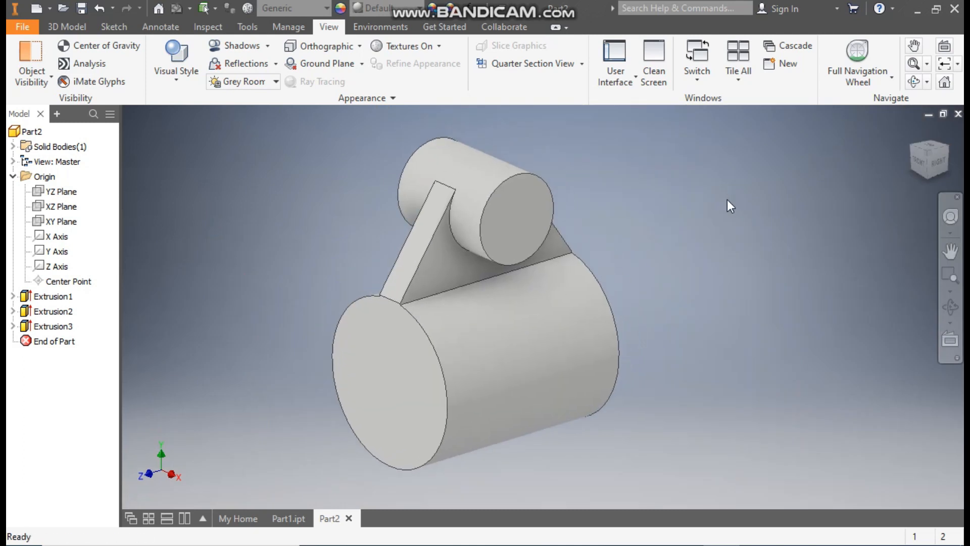
left_click(918, 161)
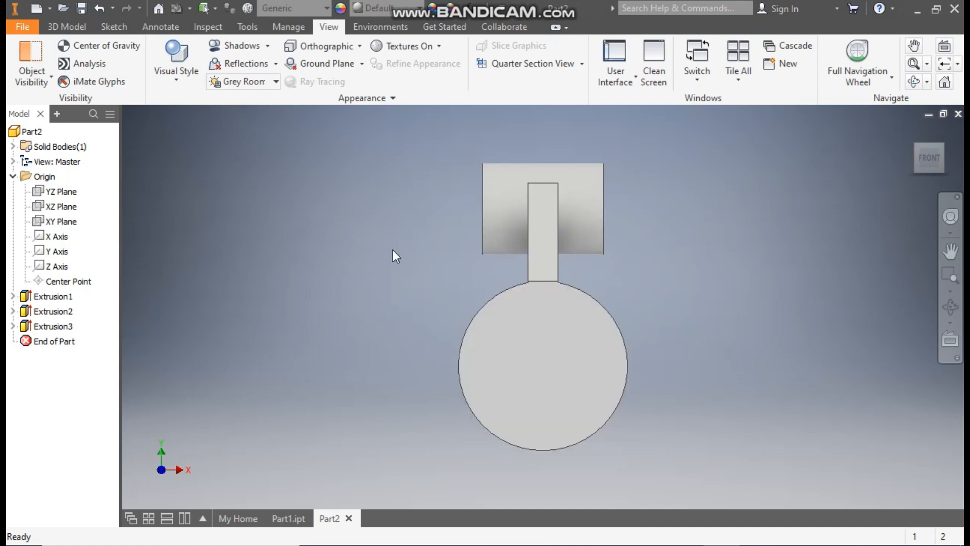
left_click(903, 138)
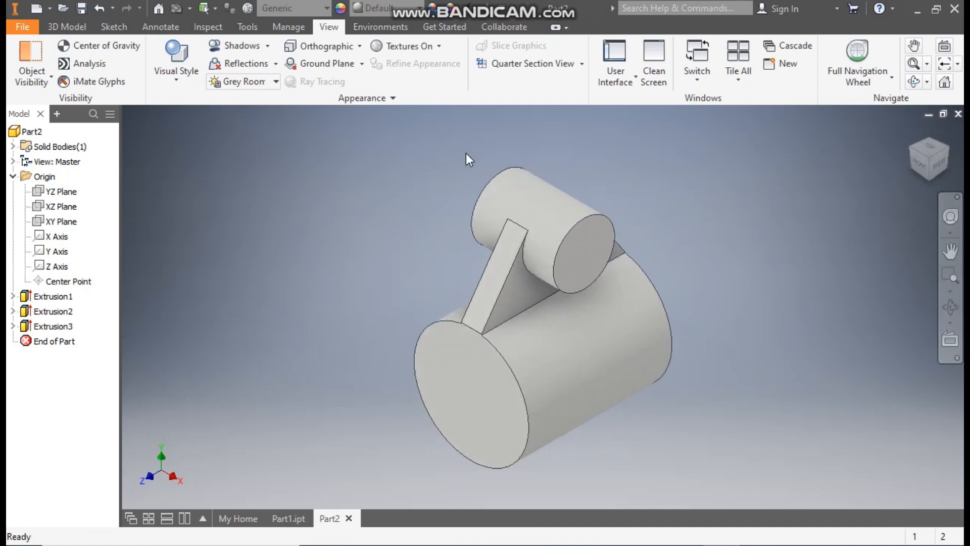
left_click(56, 222)
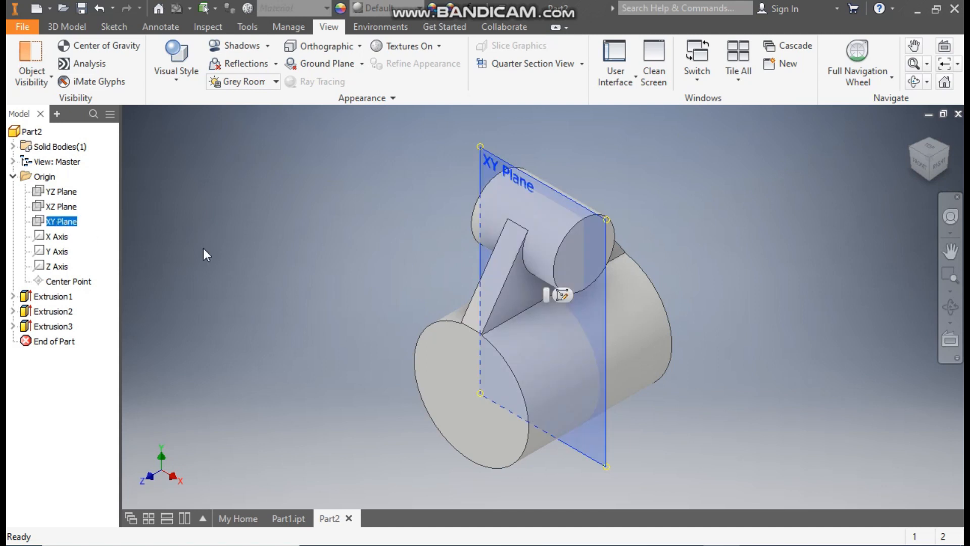
left_click(560, 298)
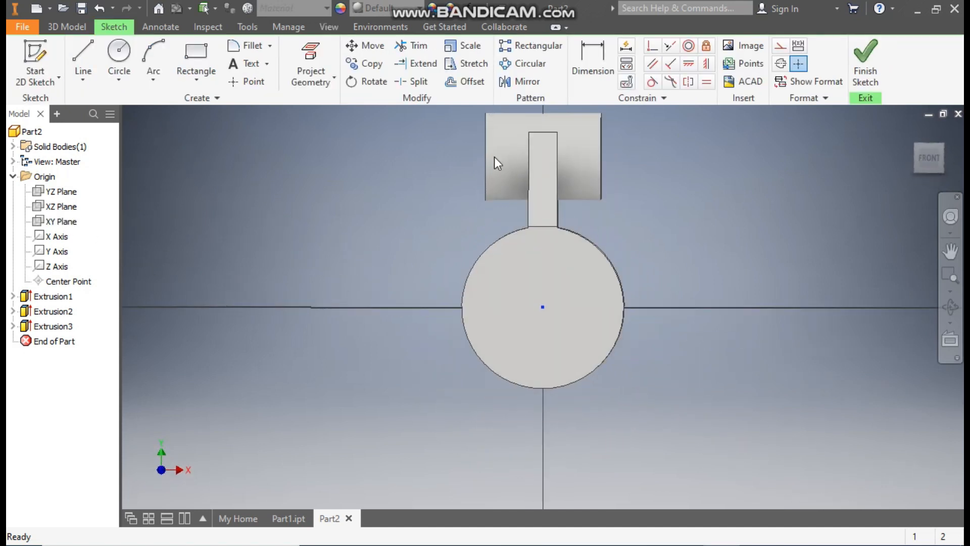
Draw two sloped lines from the small cylinder's lower corners to the left and right sides of the large circle
left_click(83, 56)
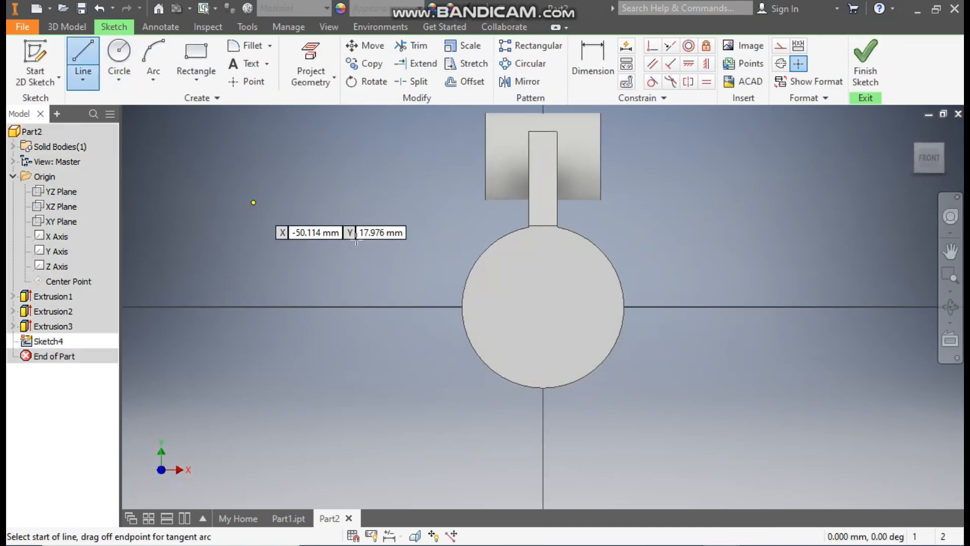
left_click(486, 199)
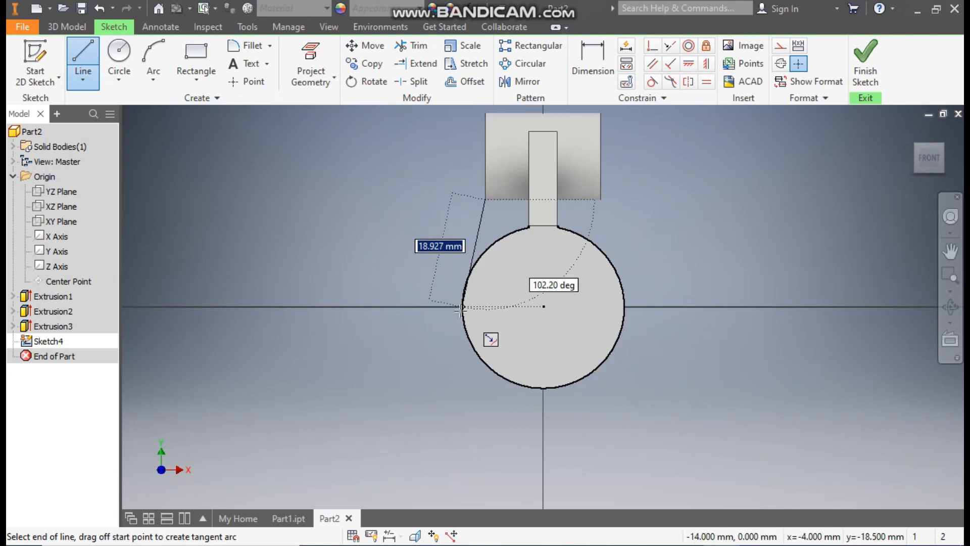
double_click(490, 337)
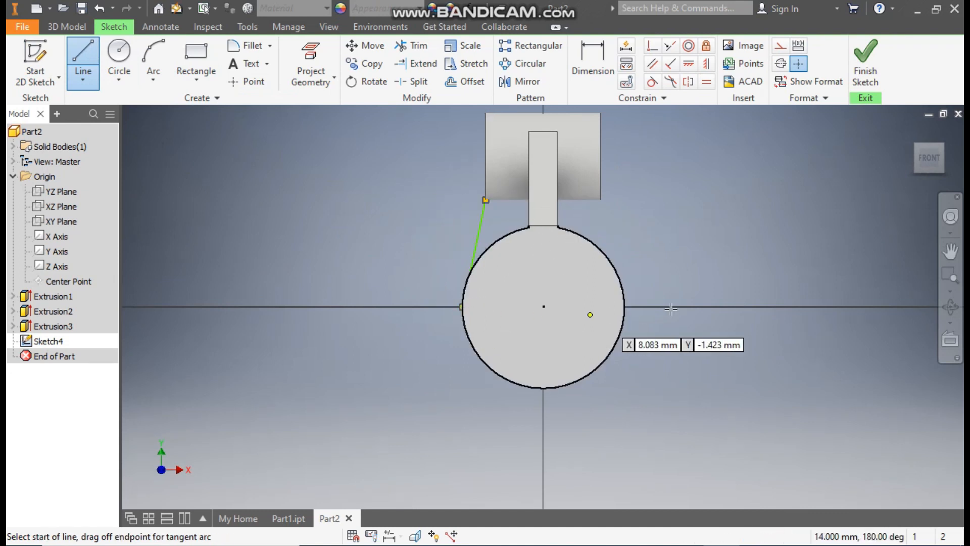
left_click(600, 200)
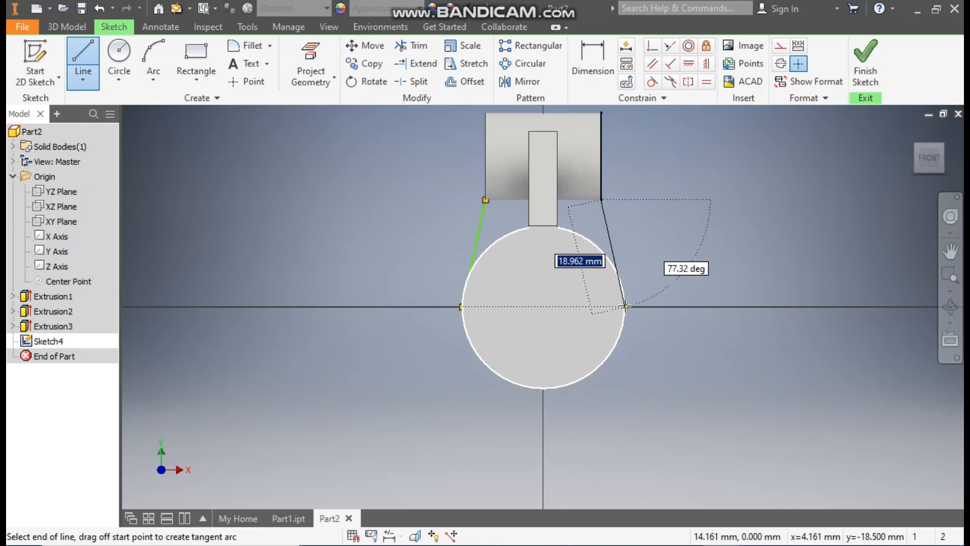
left_click(625, 306)
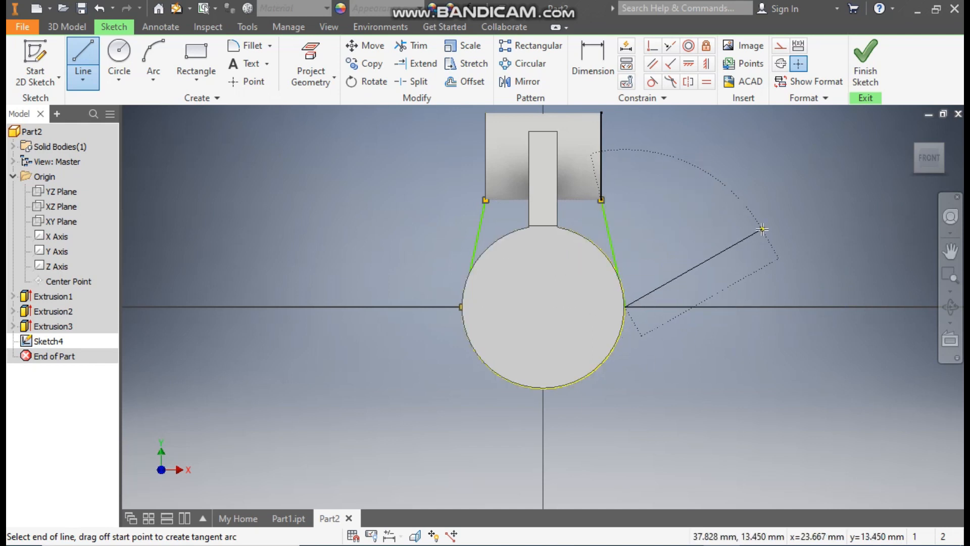
key("Escape")
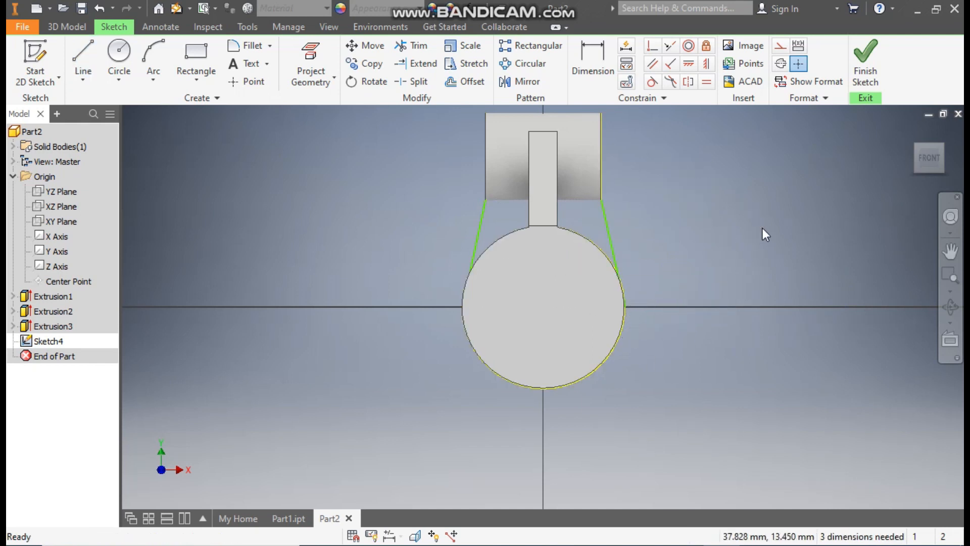
Switch the model display to Wireframe
left_click(329, 28)
left_click(181, 76)
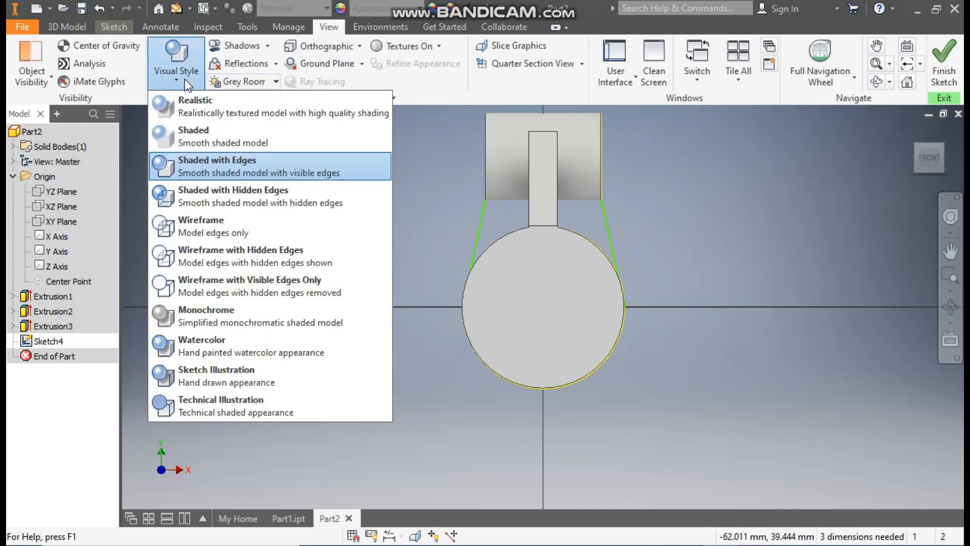
left_click(206, 223)
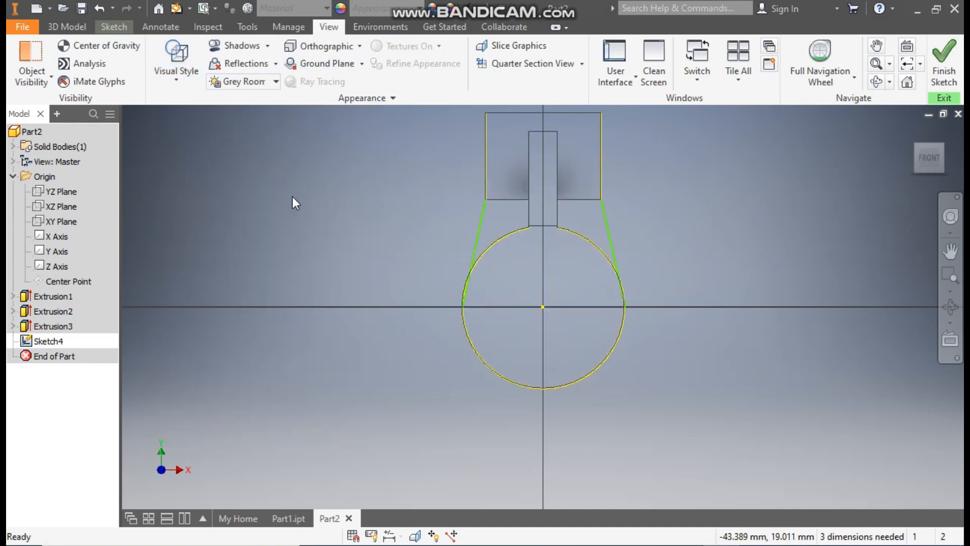
Make both sloped lines tangent to the large circle
left_click(119, 32)
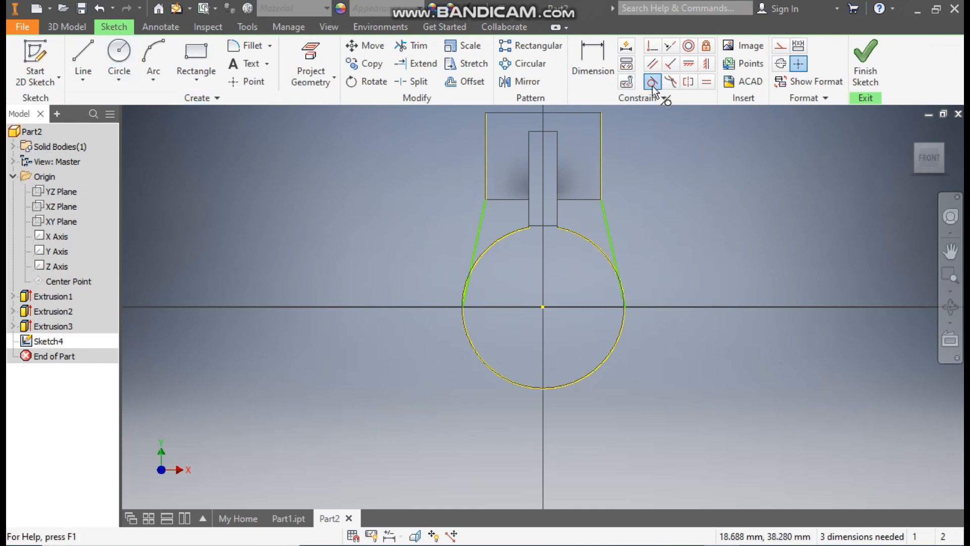
left_click(483, 216)
left_click(491, 245)
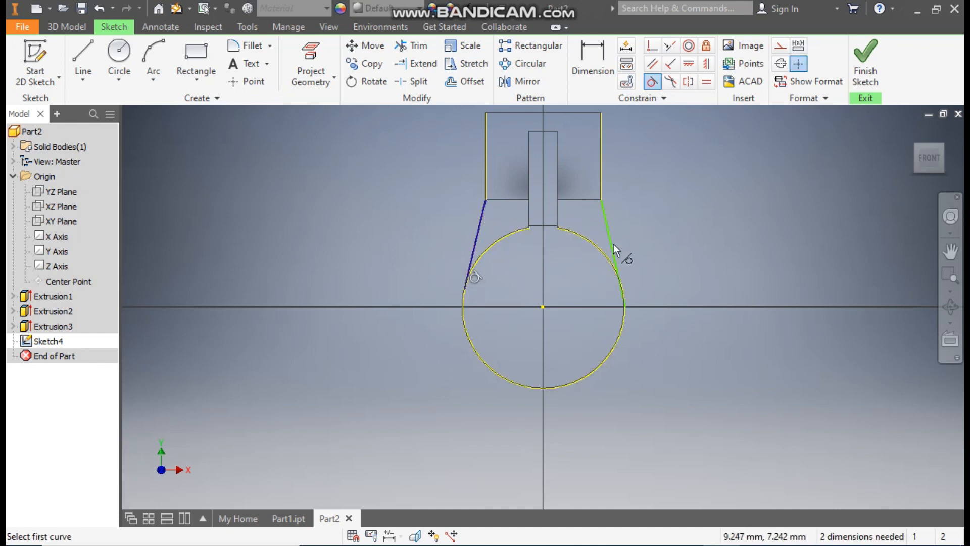
left_click(609, 230)
left_click(614, 265)
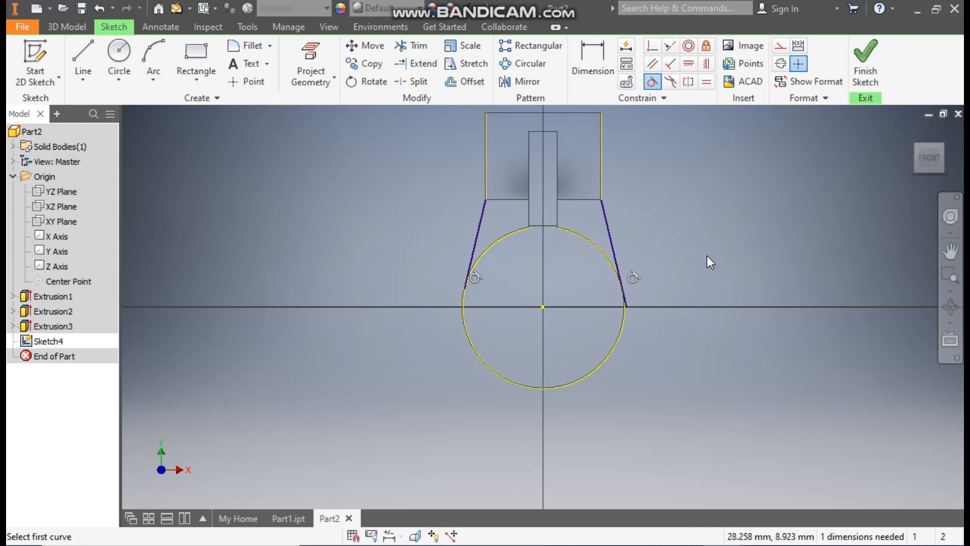
key("Escape")
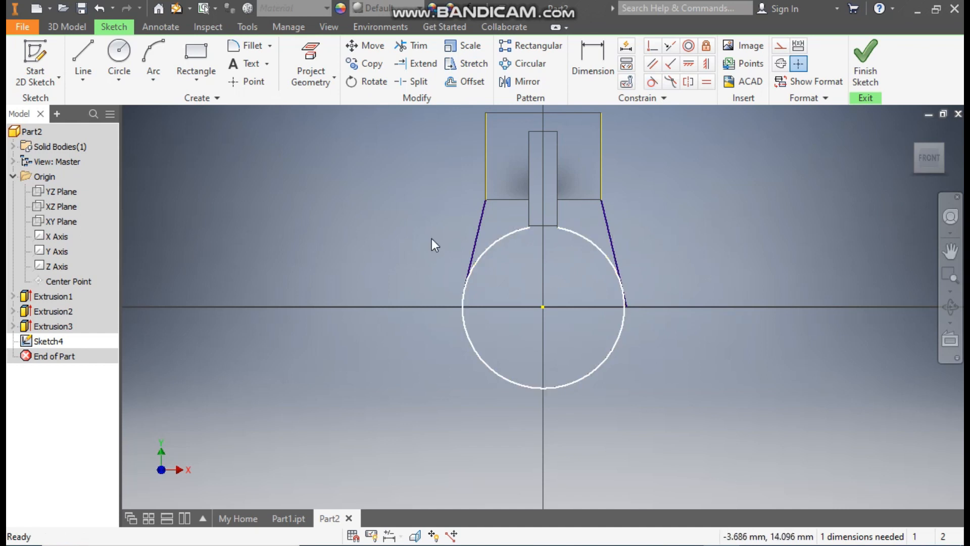
Move the right sloped line's lower end level with the left one's and join both lower ends with a horizontal line
left_click_drag(465, 289, 457, 313)
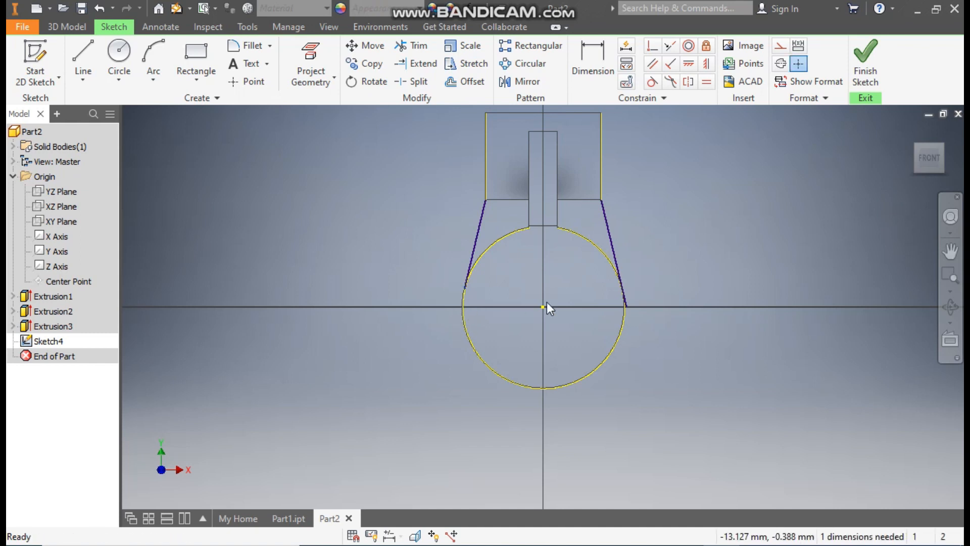
mouse_move(628, 307)
left_mouse_down()
mouse_move(628, 292)
mouse_move(645, 277)
left_mouse_up()
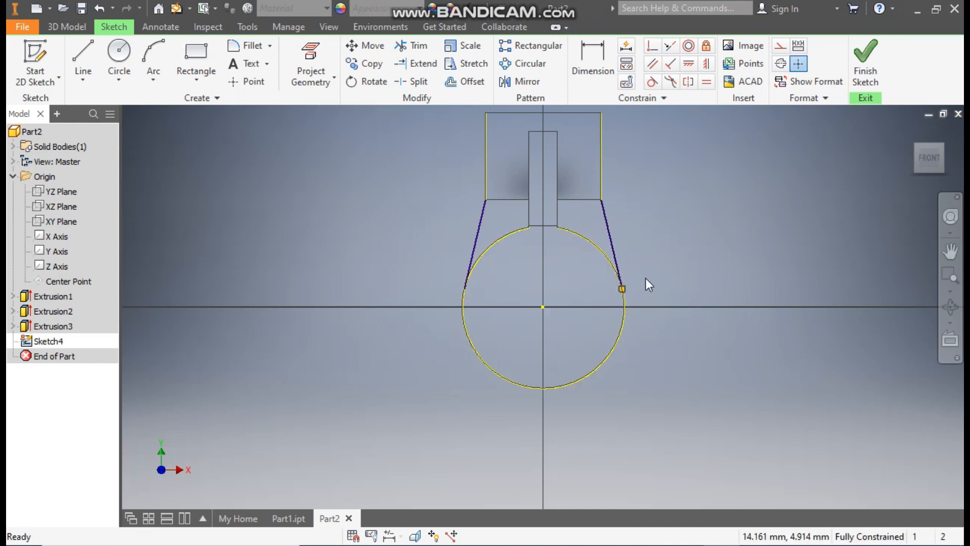
left_click(83, 59)
left_click(465, 289)
double_click(621, 289)
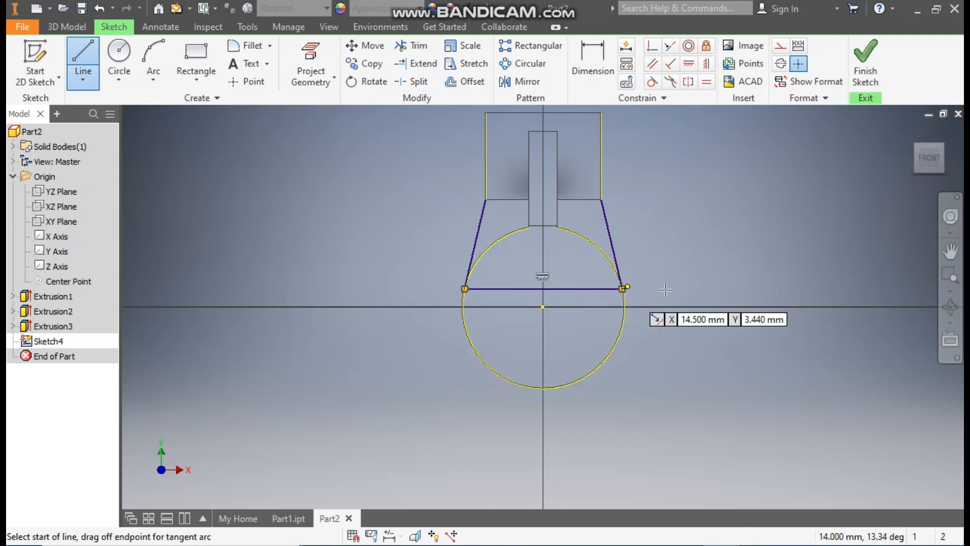
Close the profile with a horizontal line along the small cylinder's lower edge, joining the sloped lines' upper ends
left_click(486, 200)
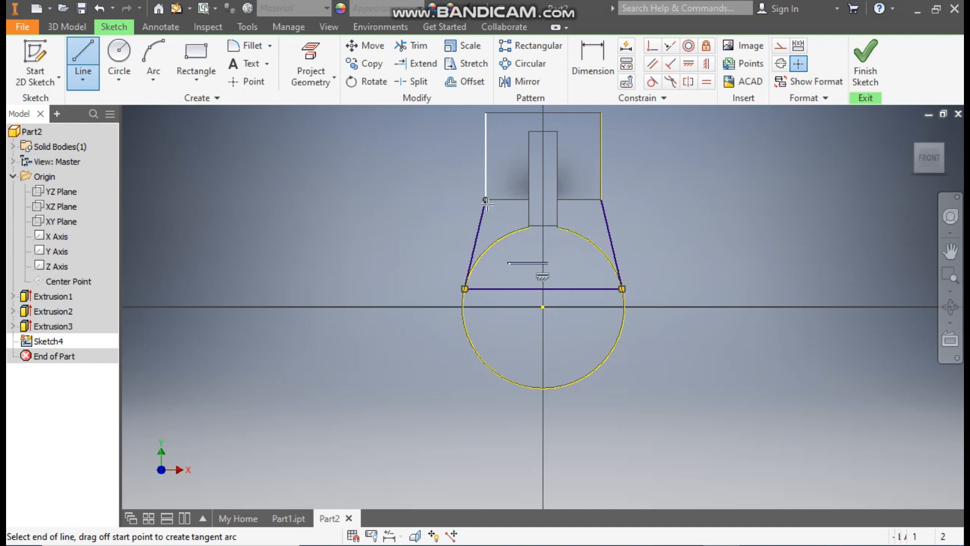
double_click(601, 200)
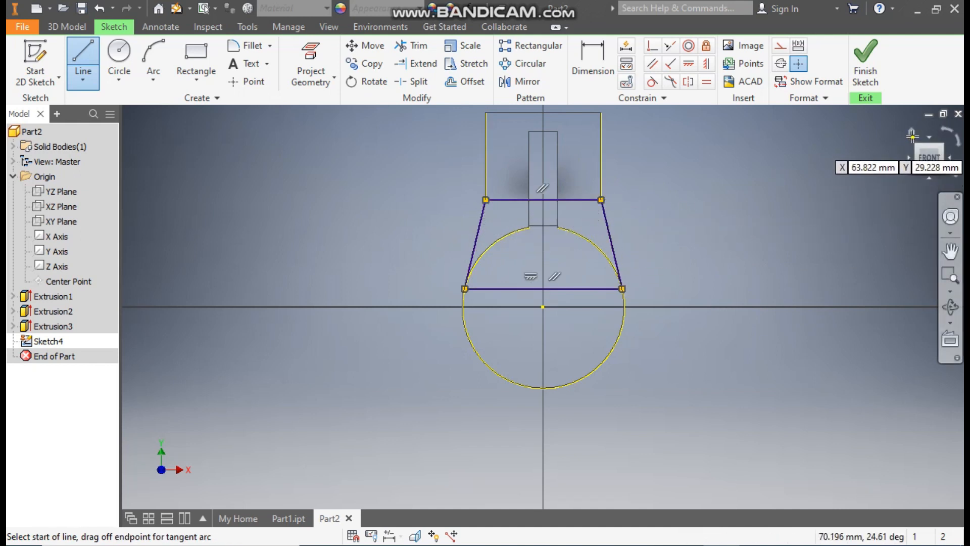
left_click(911, 131)
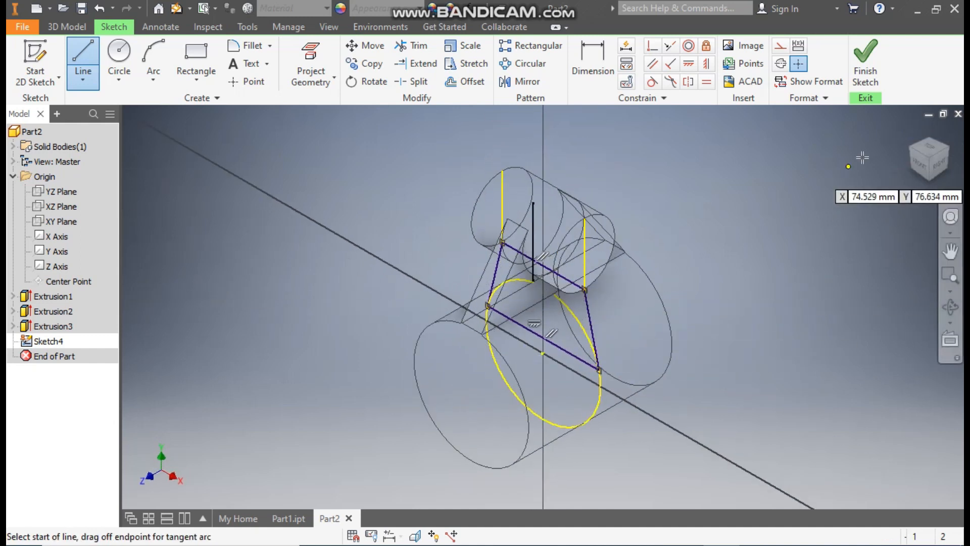
left_click(916, 171)
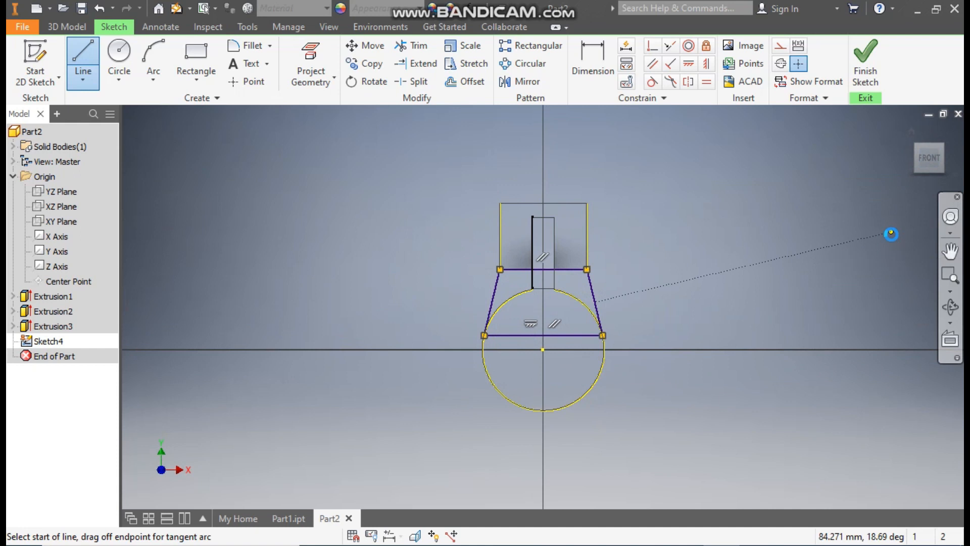
key("Escape")
left_click(566, 293)
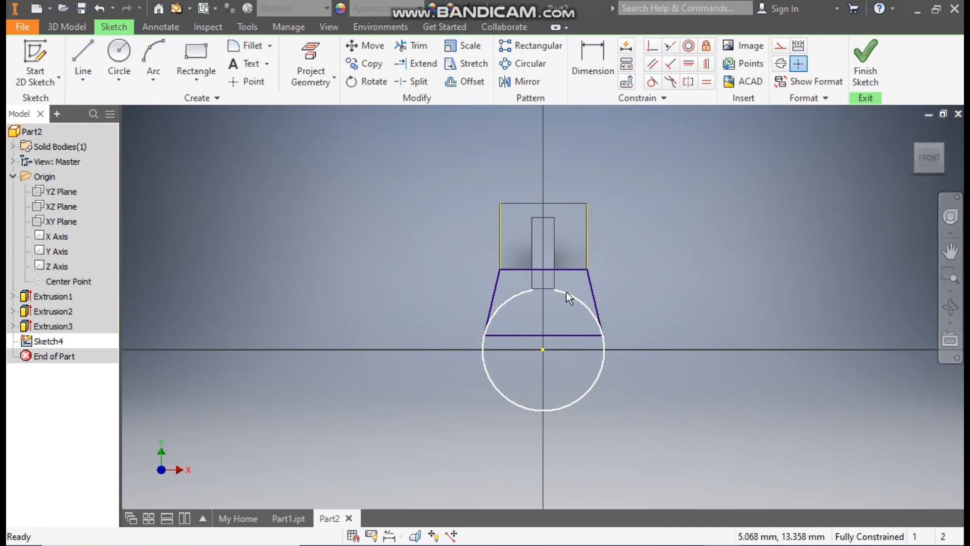
Convert the projected large circle and both projected side edges of the small cylinder to construction geometry
left_click(780, 46)
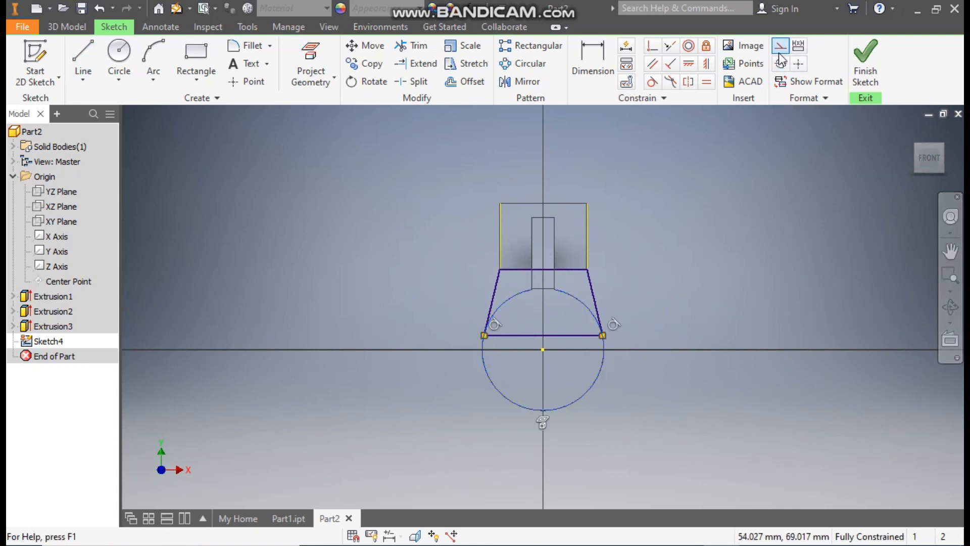
left_click(586, 232)
left_click(775, 49)
left_click(730, 179)
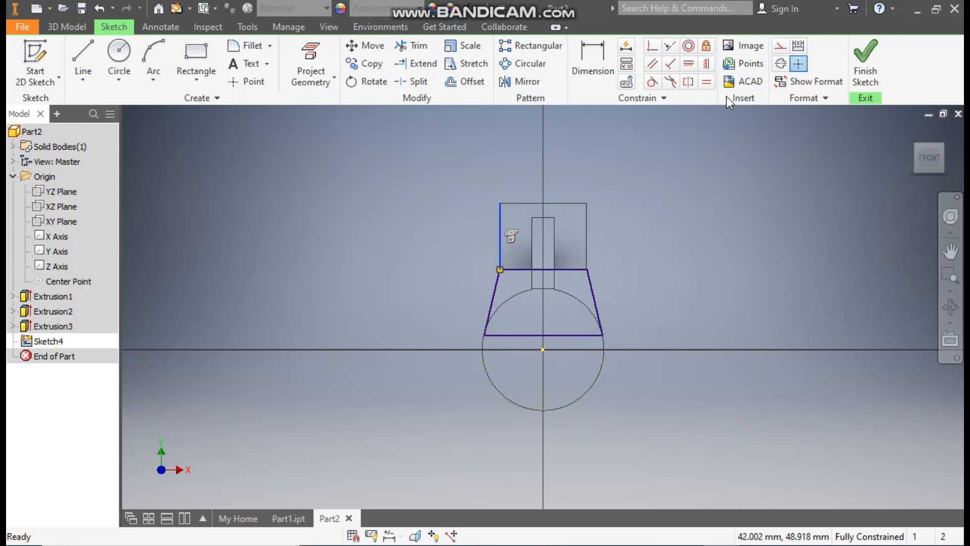
left_click(779, 46)
left_click(767, 189)
Extrude the closed trapezoidal rib profile symmetrically by 5 mm, joined to the body
left_click(911, 132)
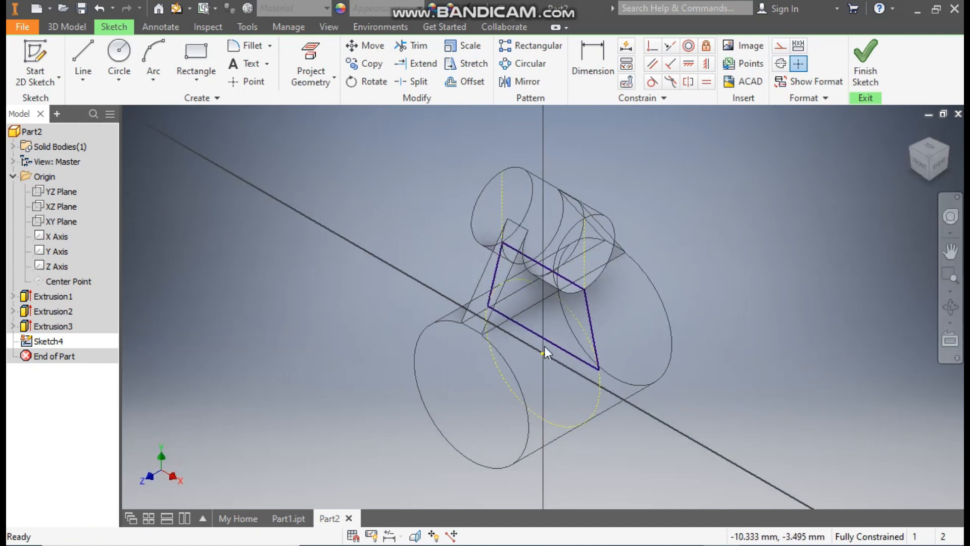
left_click(59, 28)
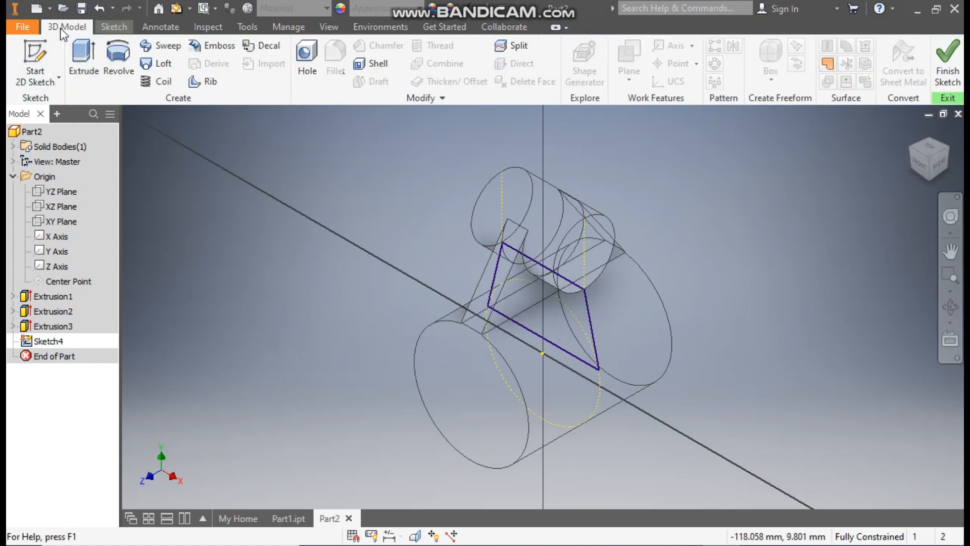
left_click(83, 60)
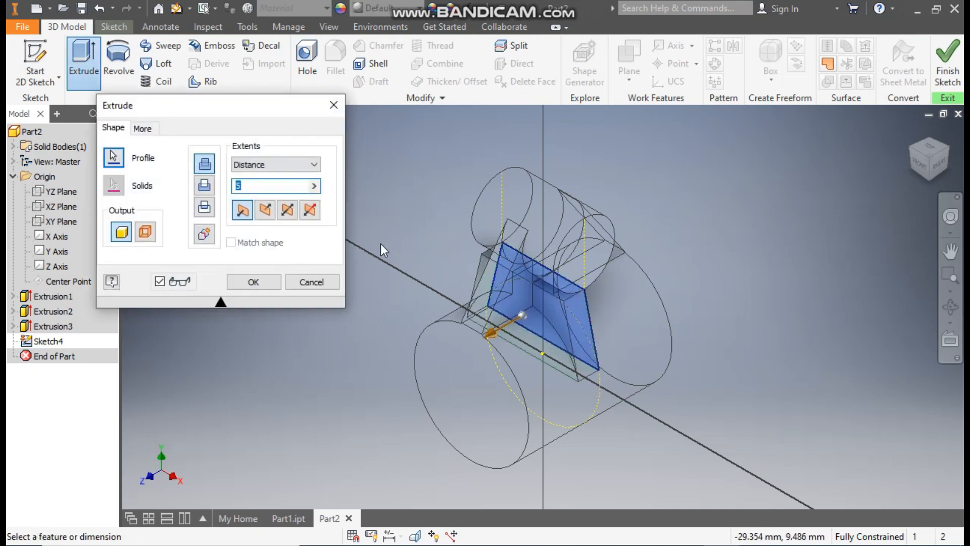
left_click(291, 216)
left_click(245, 185)
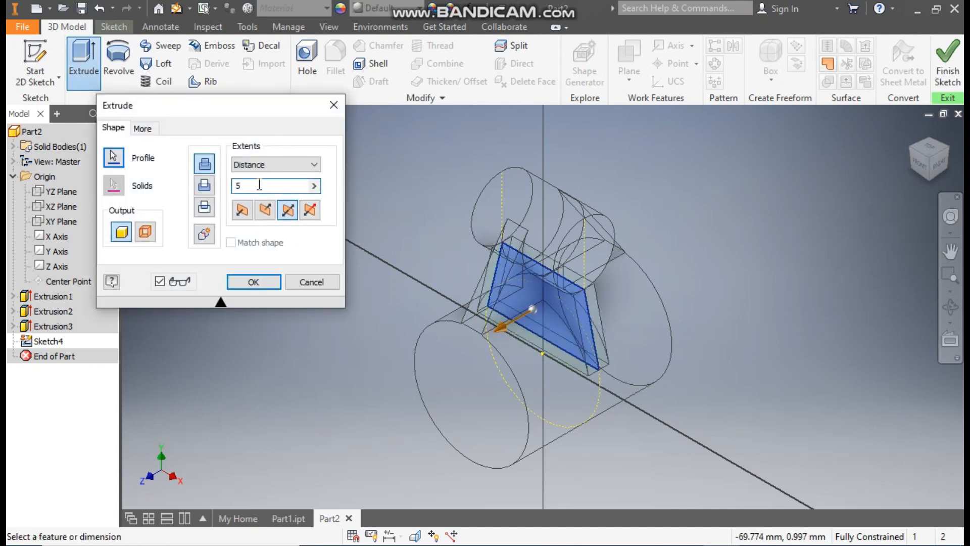
left_click(256, 282)
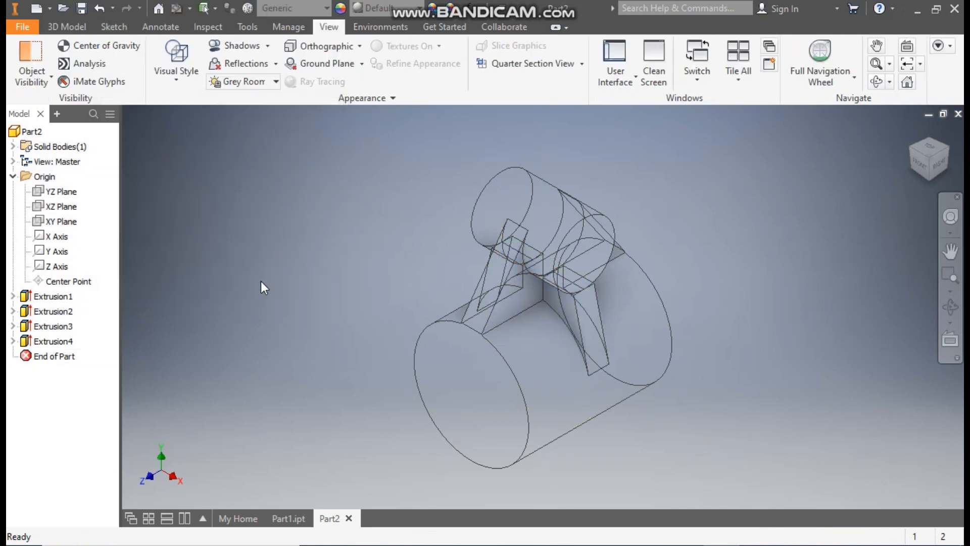
Display the model as Shaded with Edges and examine where the new rib meets the small cylinder's underside
scroll(575, 298, "up", 5)
scroll(575, 292, "up", 3)
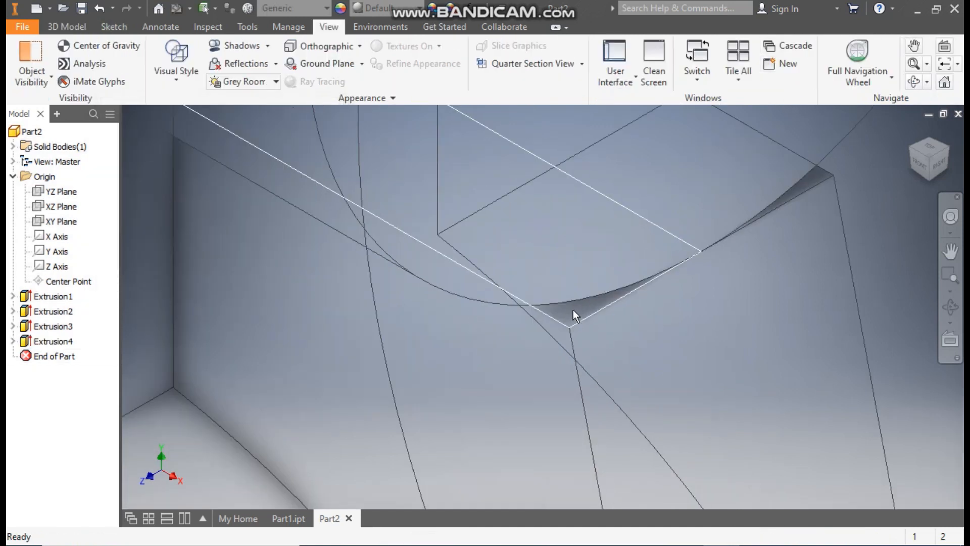
left_click(161, 84)
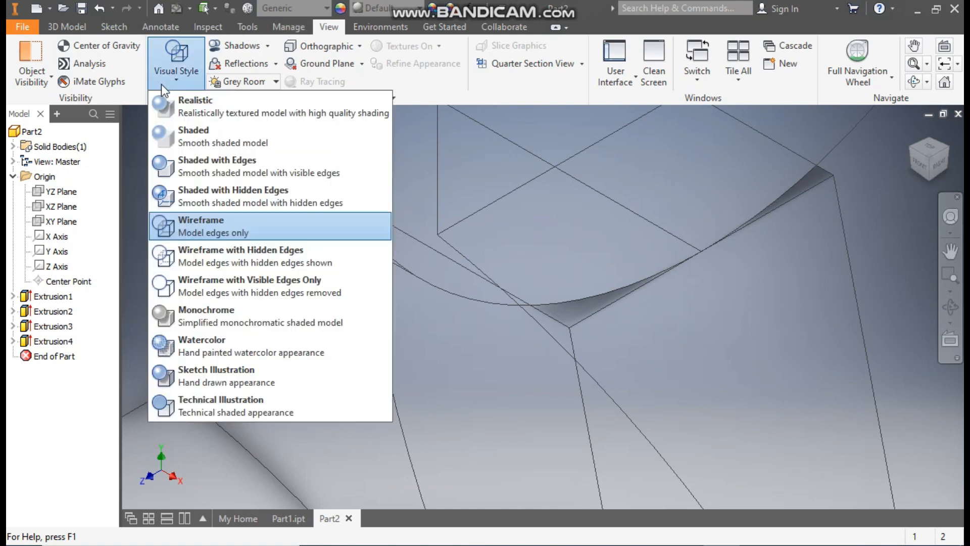
left_click(199, 163)
scroll(414, 210, "down", 8)
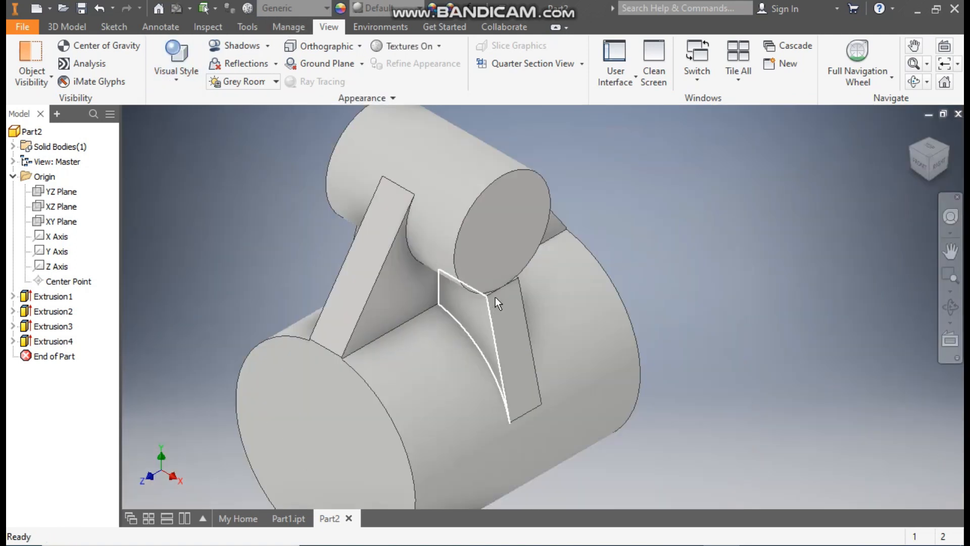
left_click(919, 170)
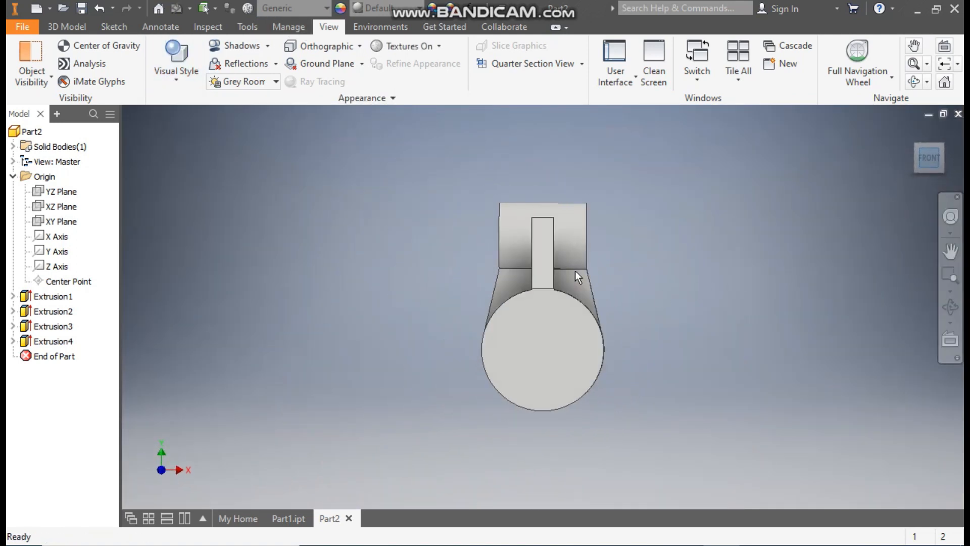
scroll(575, 270, "up", 5)
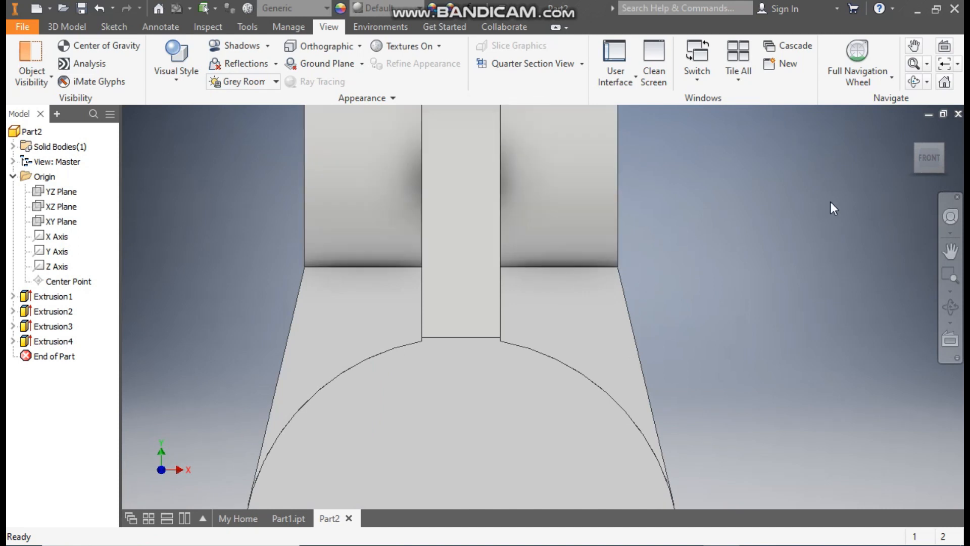
left_click(940, 150)
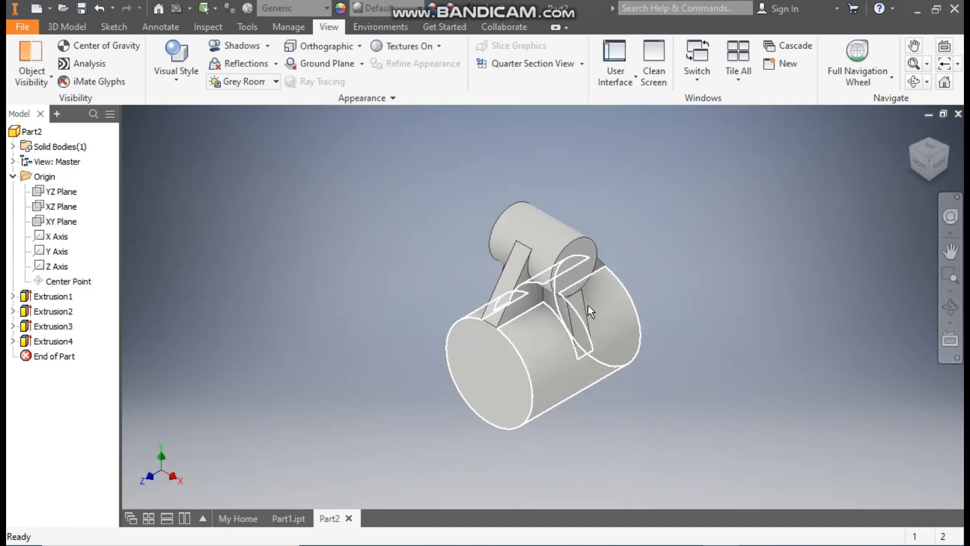
scroll(566, 292, "up", 5)
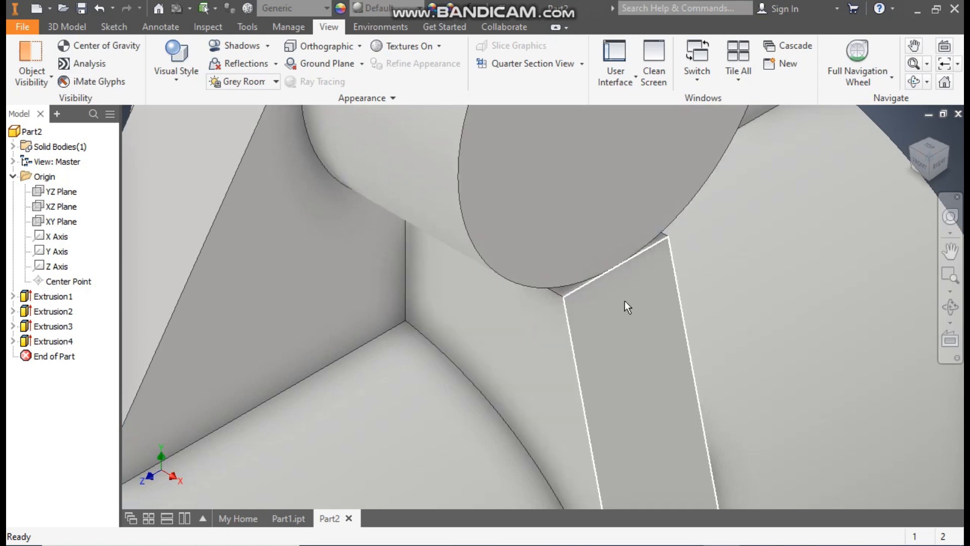
Open the second rib's sketch for editing and switch the model display to Wireframe
left_click(13, 342)
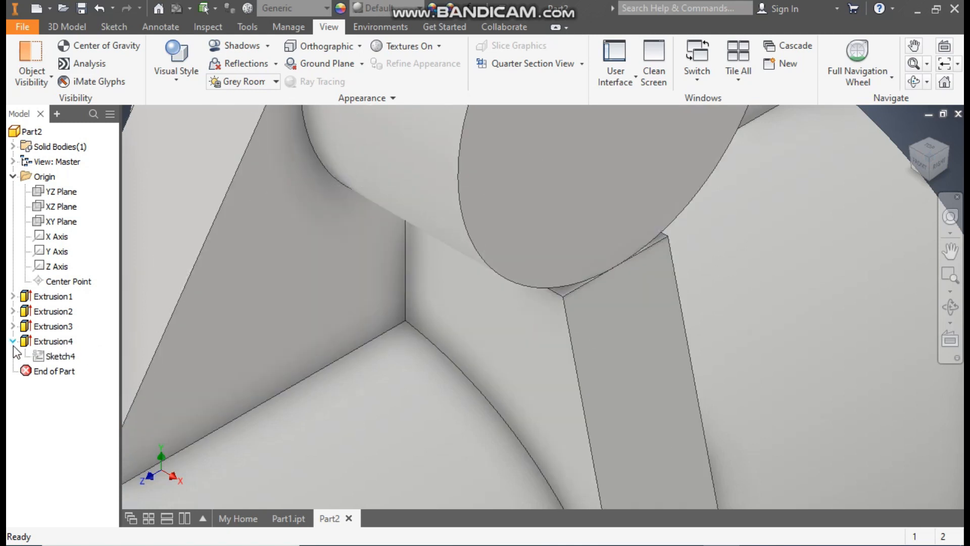
double_click(59, 356)
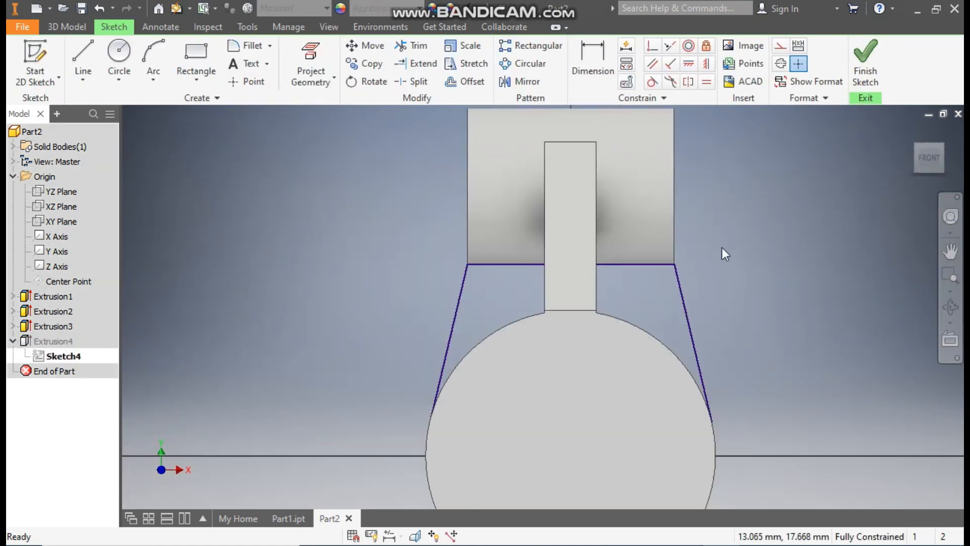
left_click(329, 26)
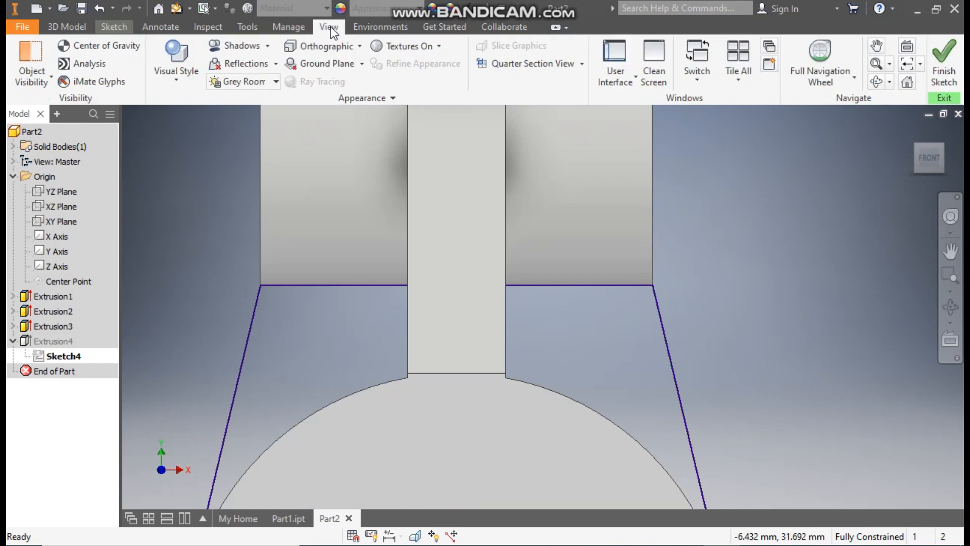
left_click(188, 83)
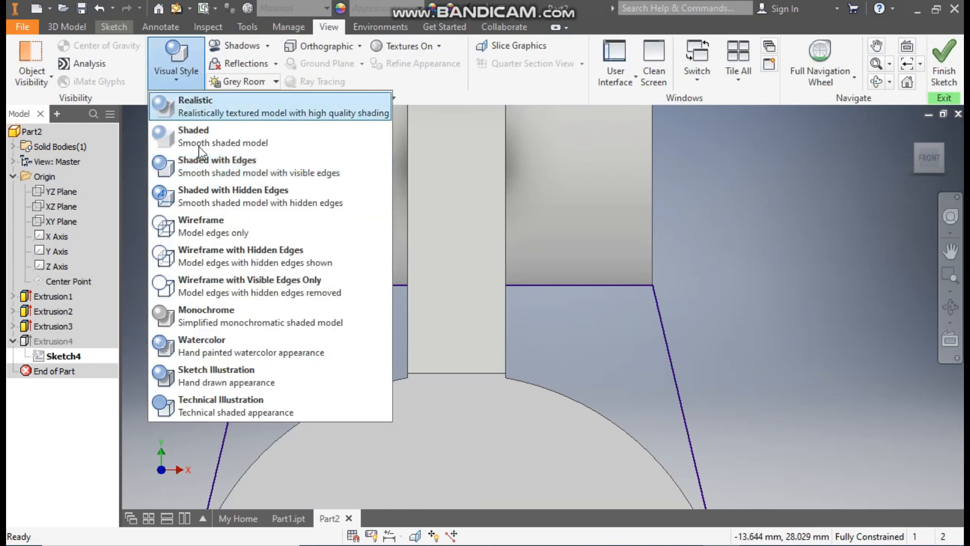
left_click(211, 224)
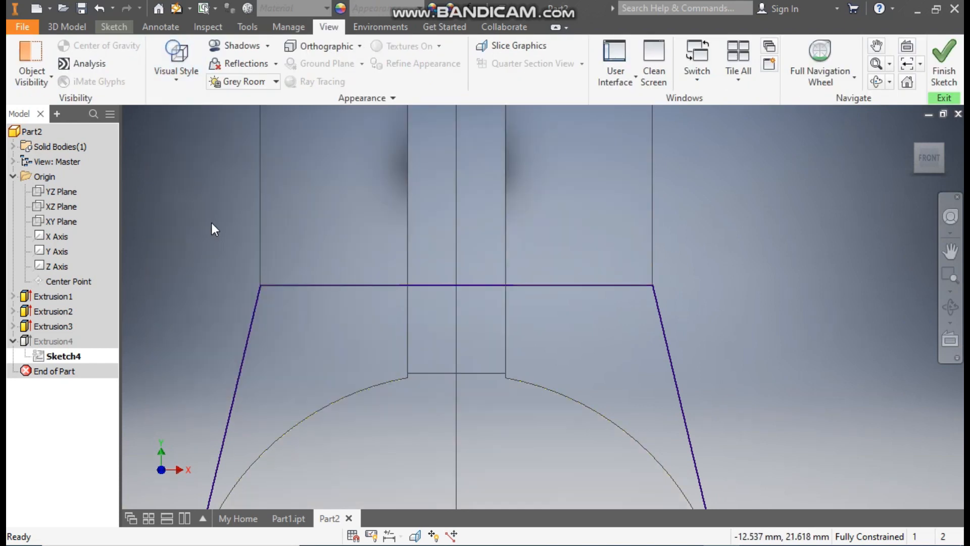
Draw a closed rectangular strip about 2 mm high on the profile's upper line, between the small cylinder's side edges
left_click(111, 27)
left_click(85, 56)
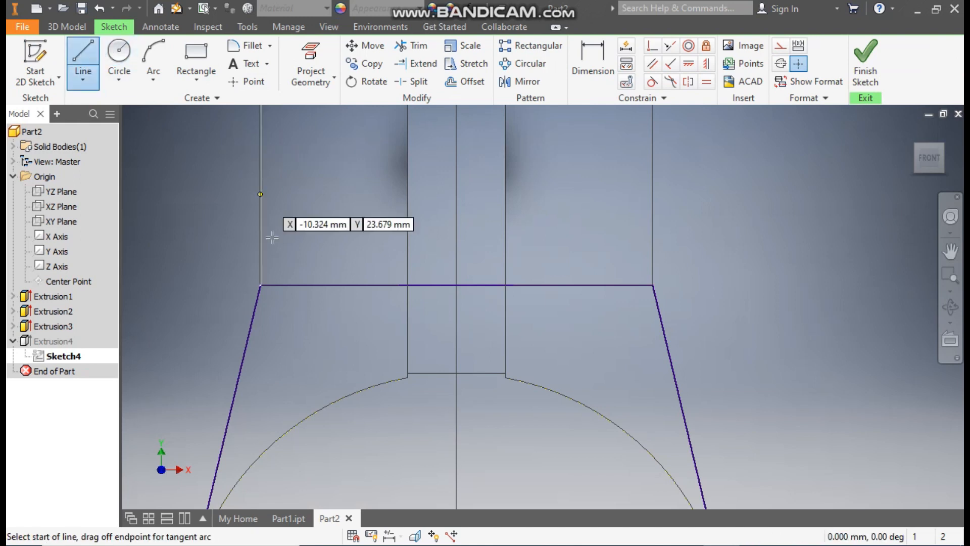
left_click(260, 285)
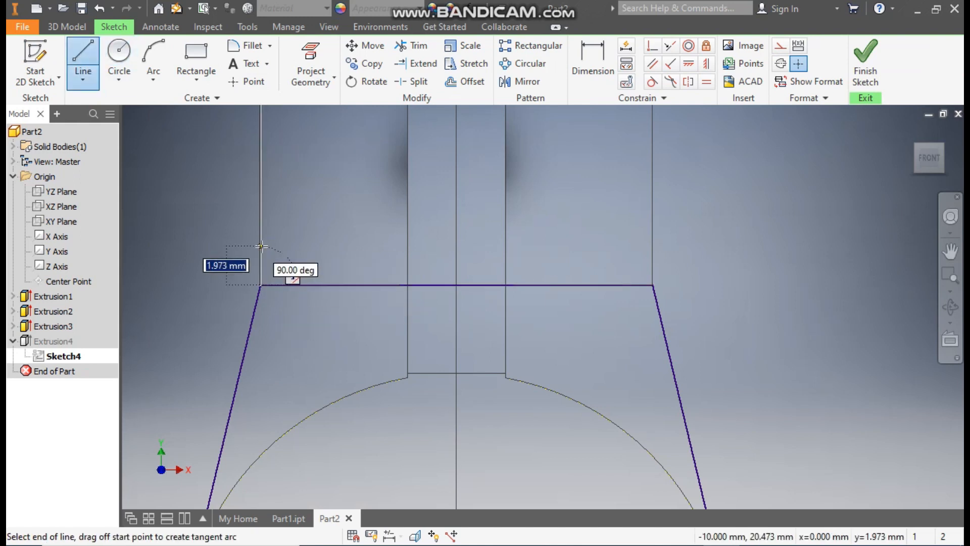
left_click(261, 245)
left_click(260, 246)
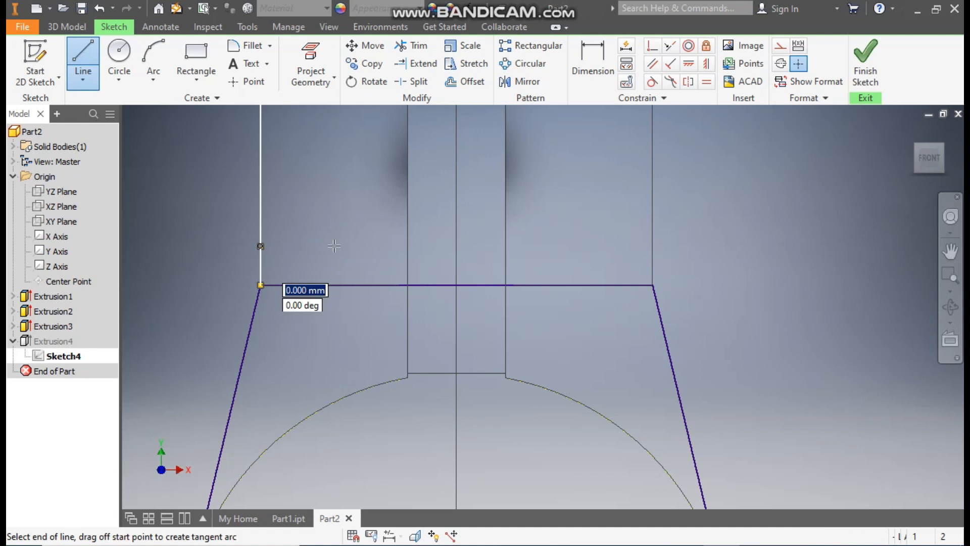
left_click(653, 247)
left_click(653, 285)
left_click(652, 246)
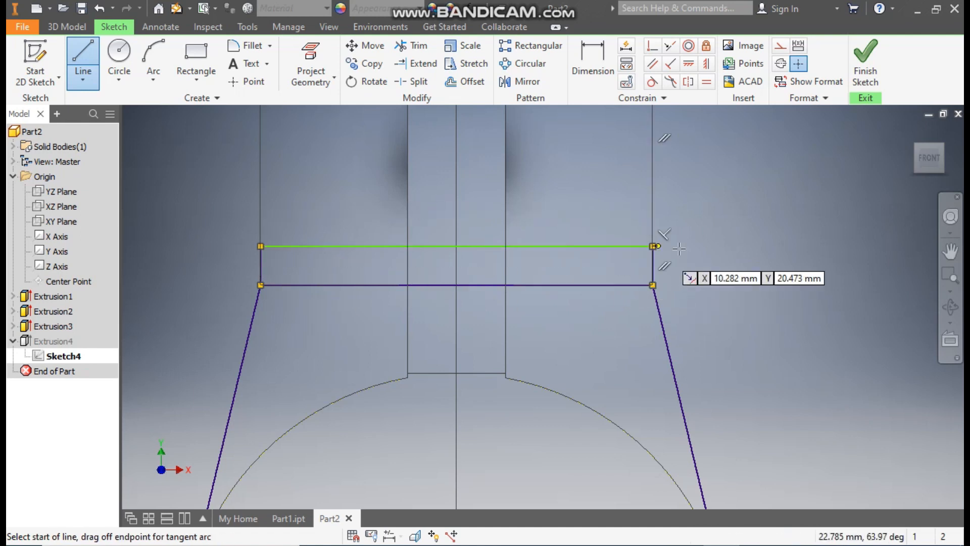
Dimension the strip's height to 2 mm and finish the sketch
left_click(600, 60)
left_click(592, 247)
left_click(577, 285)
left_click(701, 261)
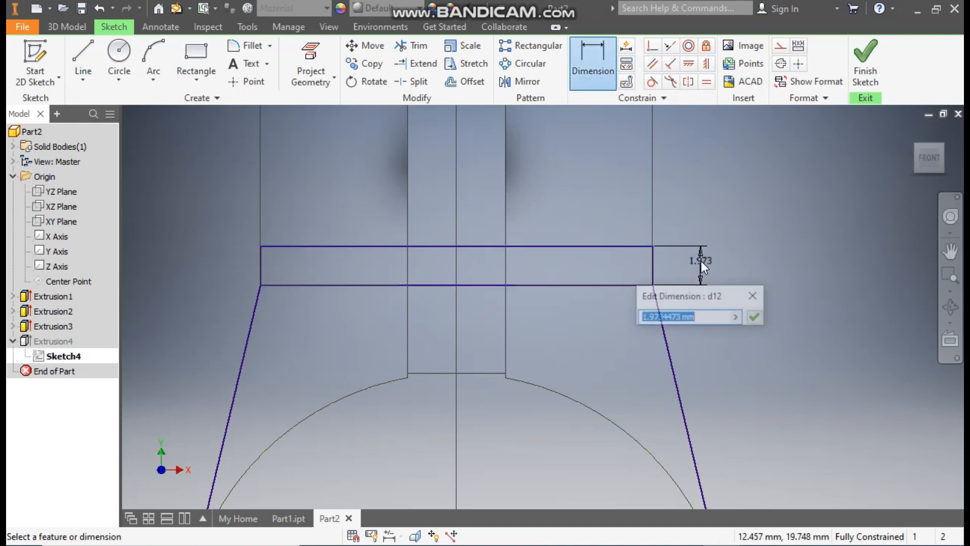
type("2")
key("Return")
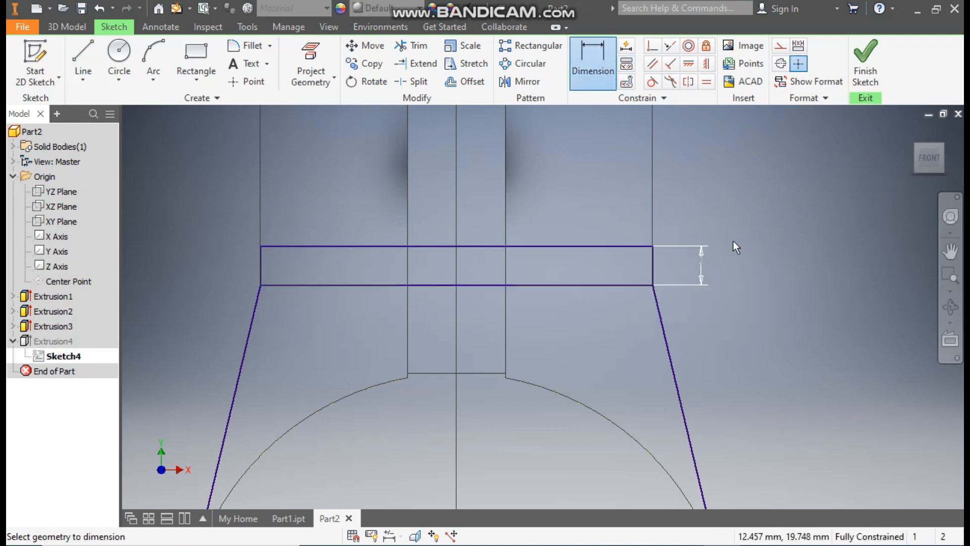
left_click(865, 61)
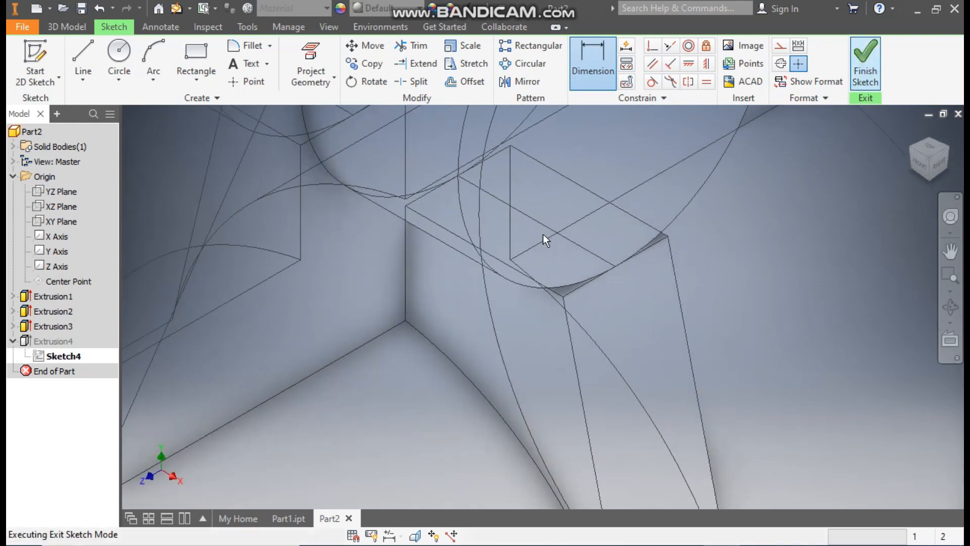
Edit the second rib's extrusion so its profile also includes the added strip
double_click(50, 342)
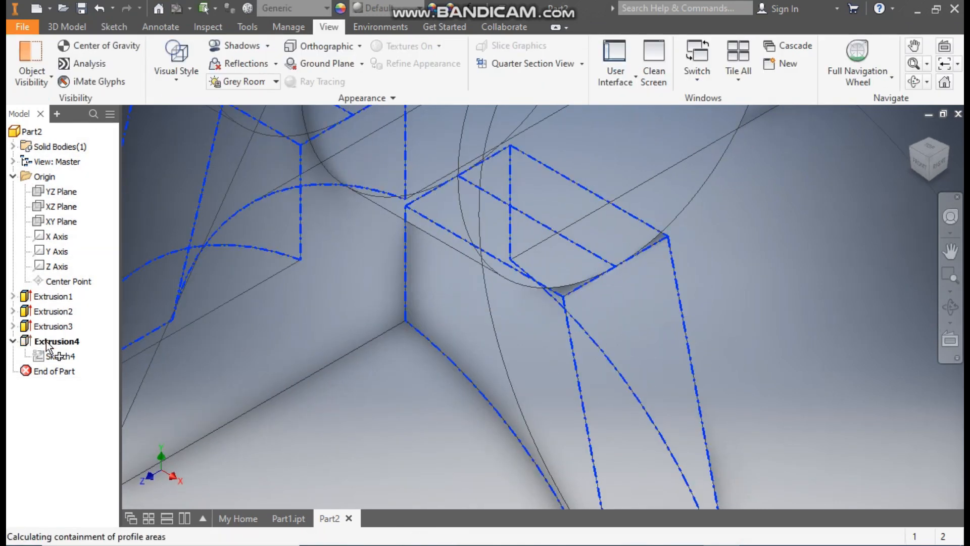
left_click(114, 158)
scroll(617, 294, "down", 3)
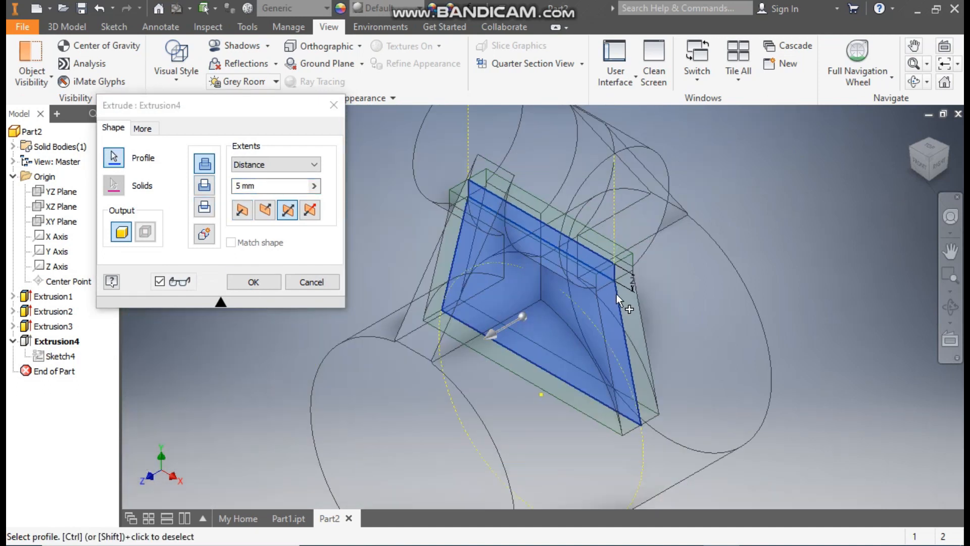
left_click(261, 283)
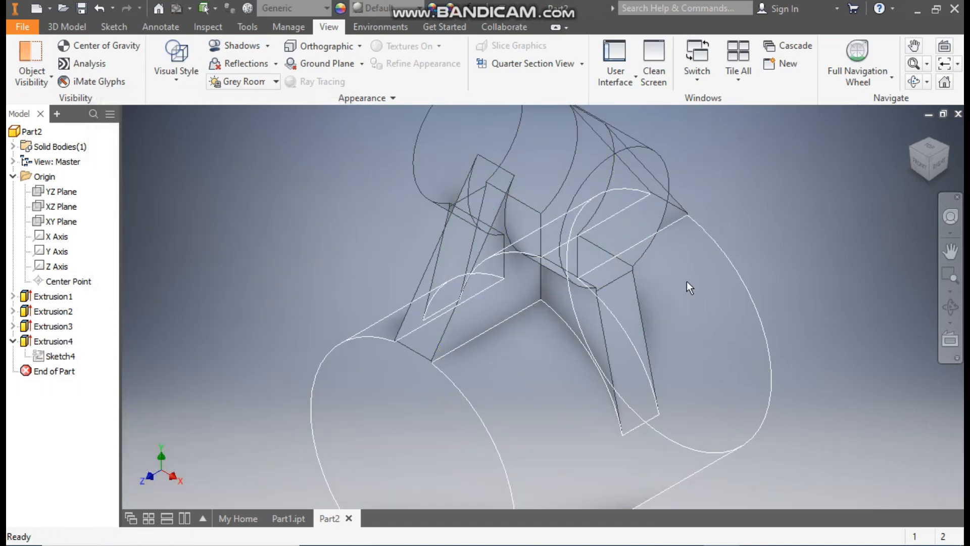
Switch the display back to Shaded with Edges and check the rib's joint with the small cylinder
left_click(177, 72)
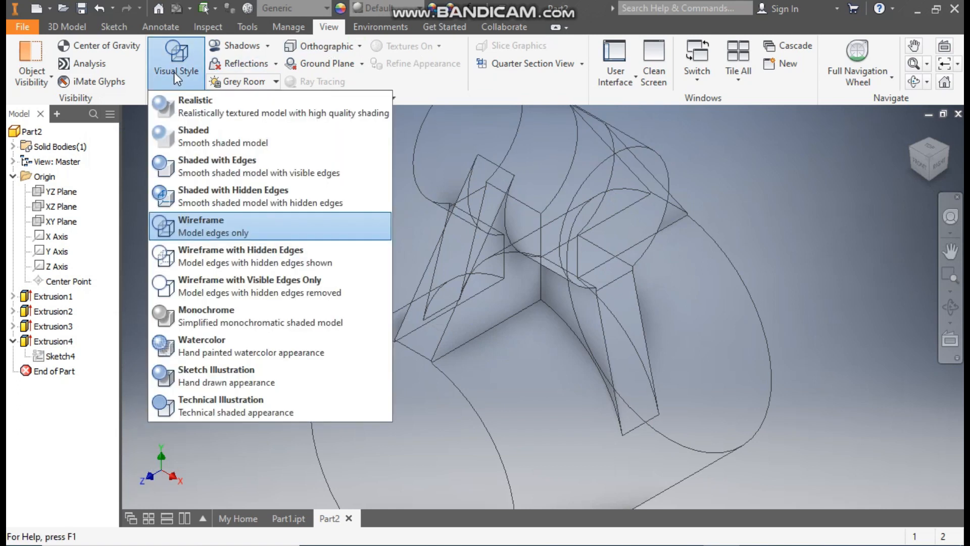
left_click(201, 171)
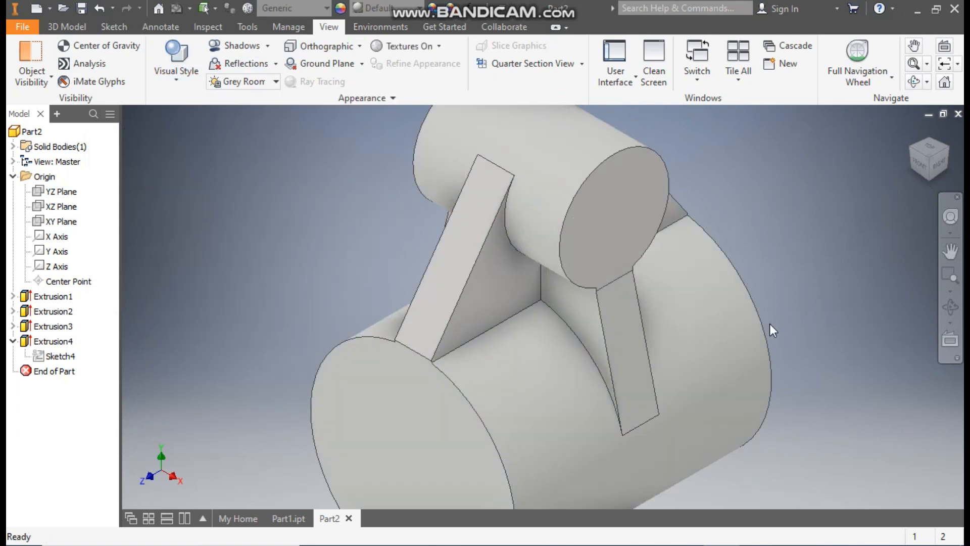
scroll(707, 308, "up", 5)
scroll(617, 277, "down", 2)
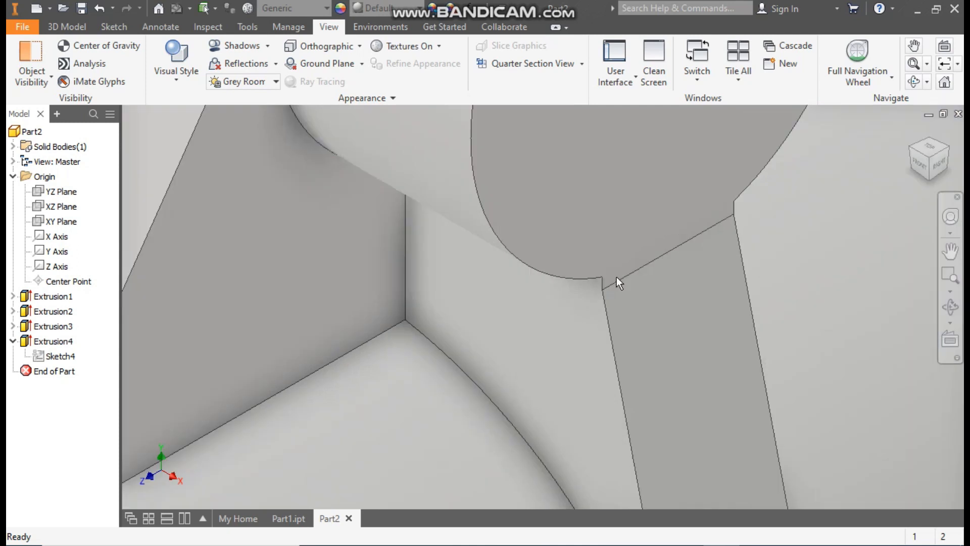
scroll(623, 294, "down", 3)
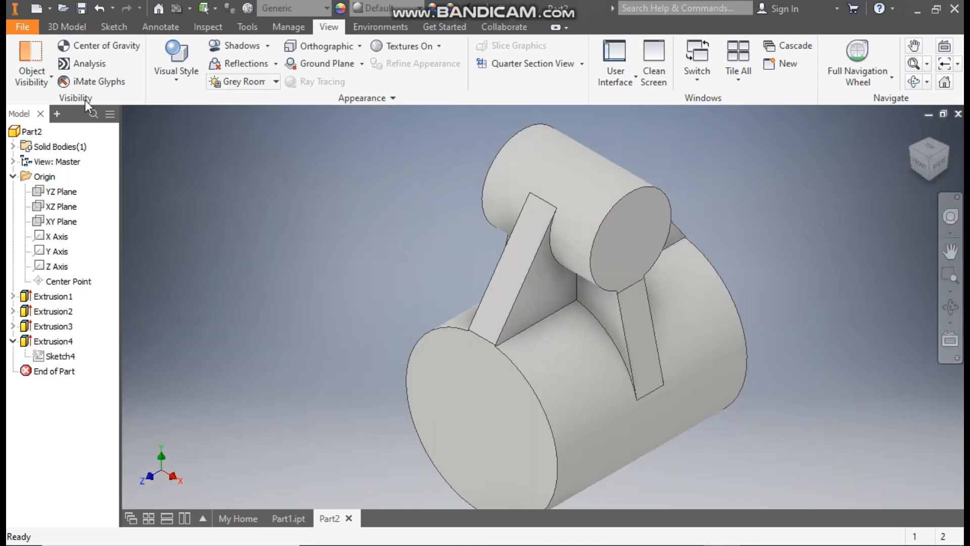
Sketch an 18 mm diameter circle centred on the large cylinder's front face and finish the sketch
left_click(61, 27)
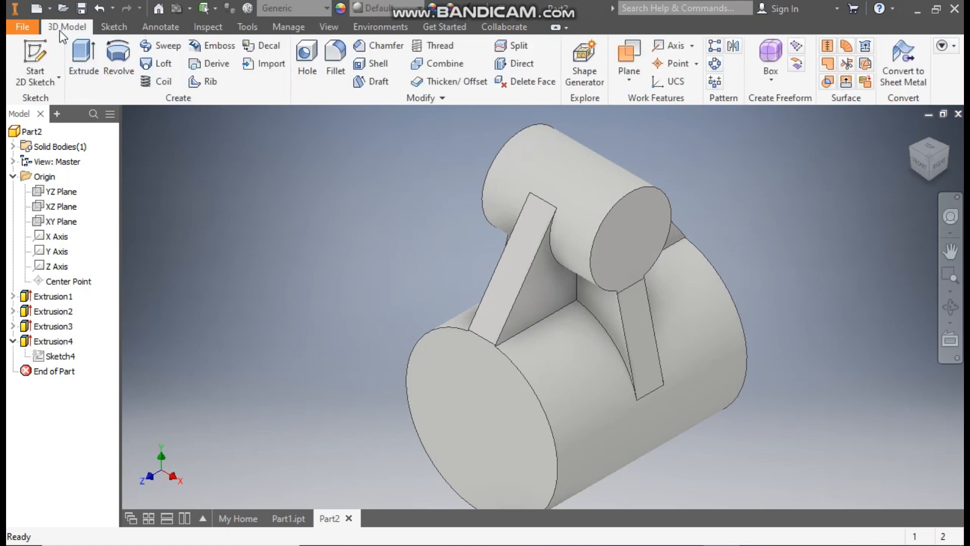
left_click(36, 55)
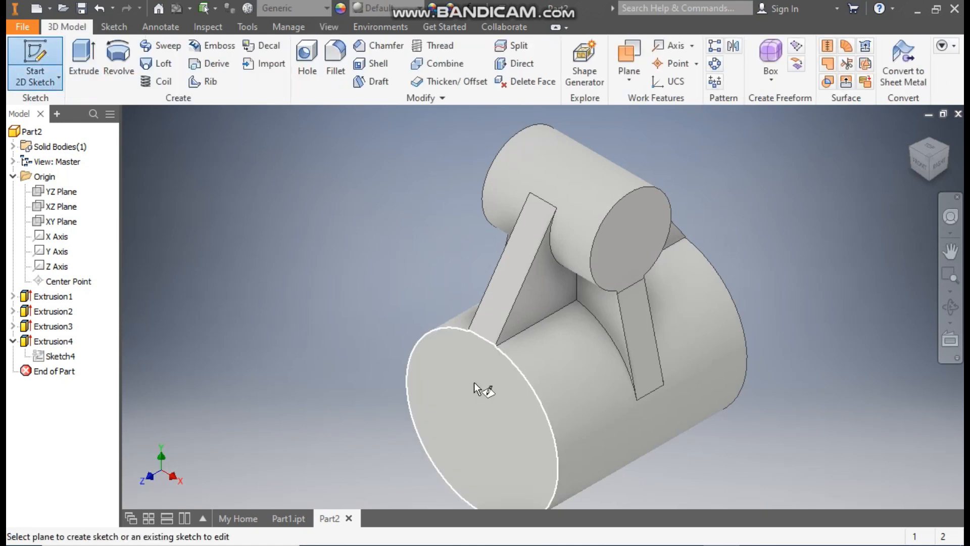
left_click(474, 383)
left_click(116, 59)
left_click(542, 306)
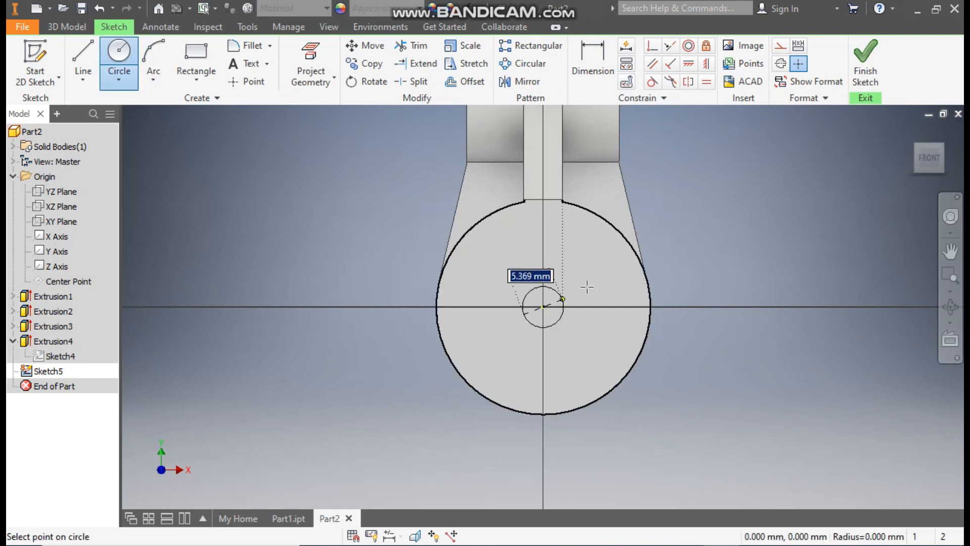
type("18")
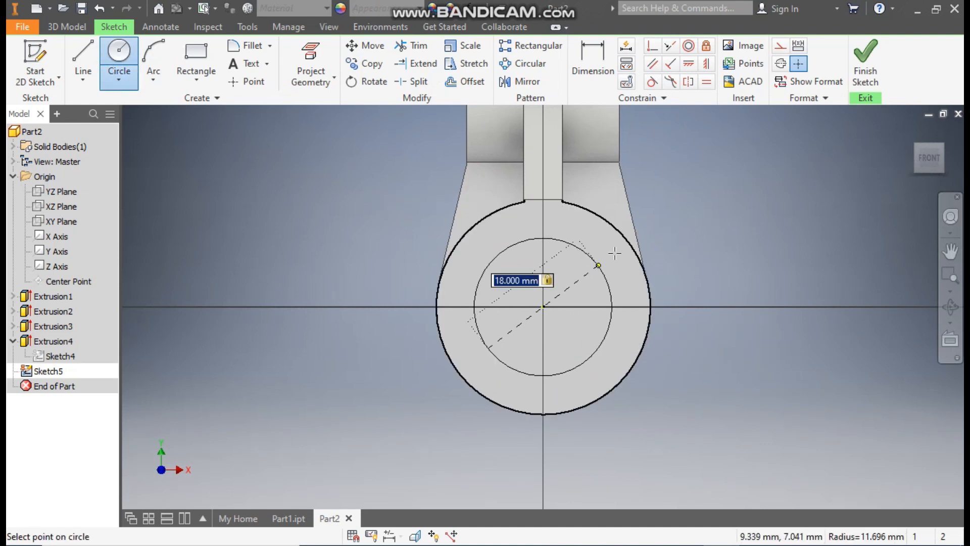
key("Return")
left_click(874, 76)
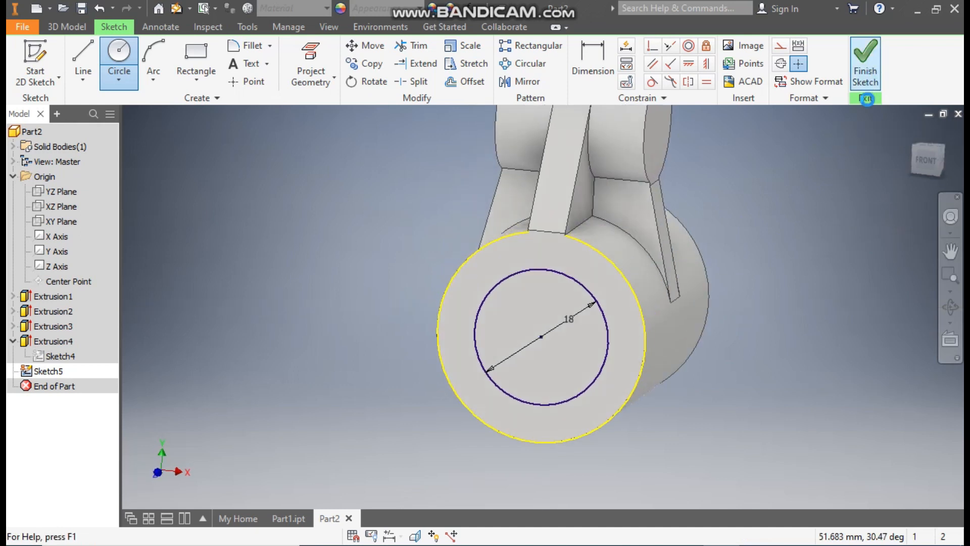
Cut-extrude the 18 mm circle through all of the large cylinder to form its bore
left_click(85, 59)
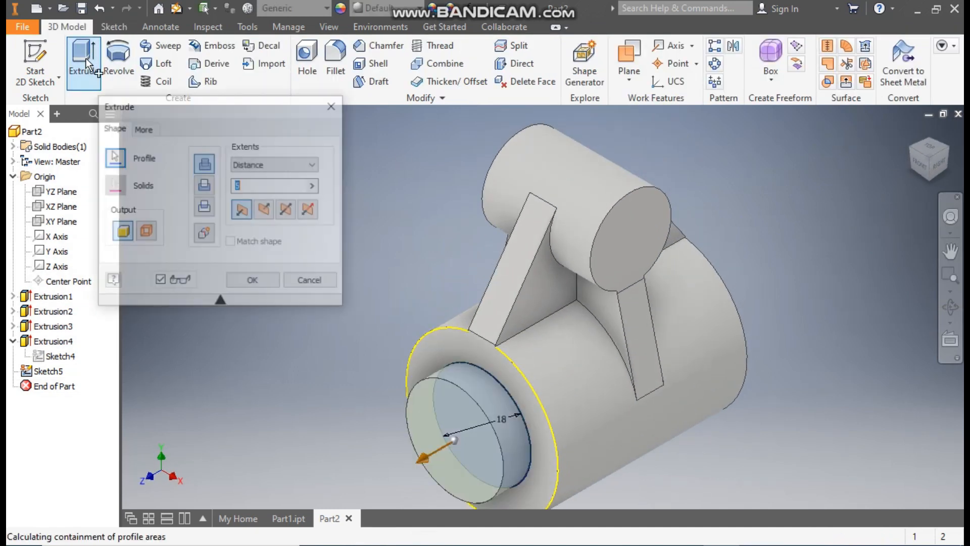
left_click(265, 211)
left_click(266, 166)
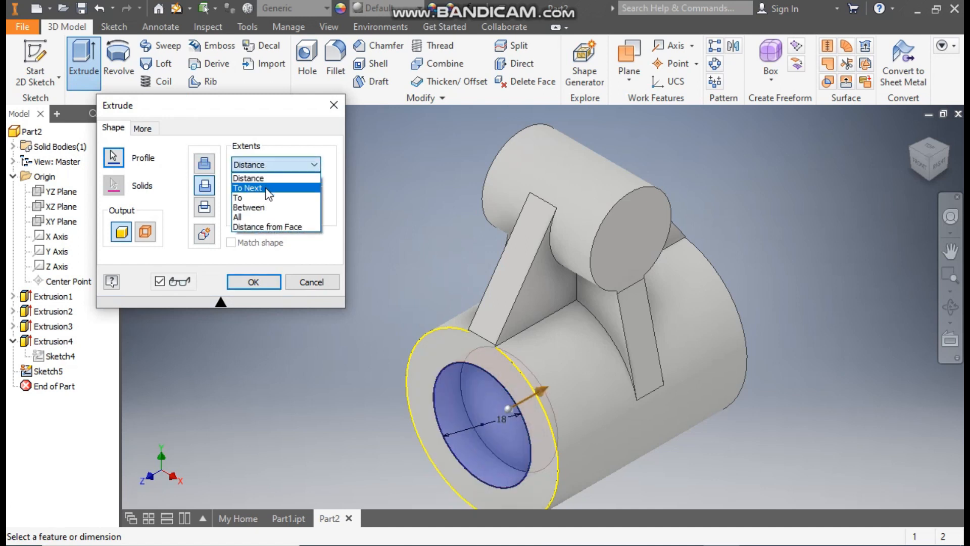
left_click(255, 215)
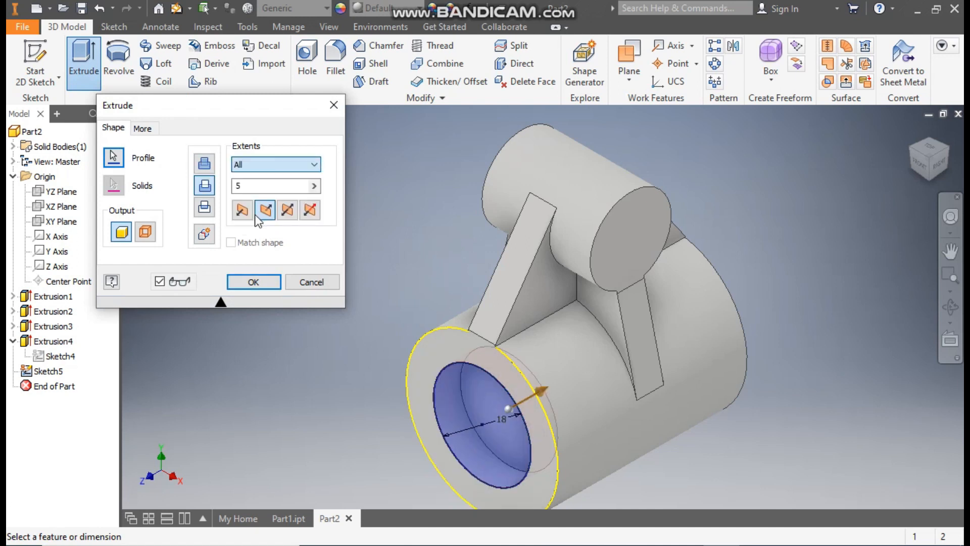
left_click(945, 152)
left_click(259, 282)
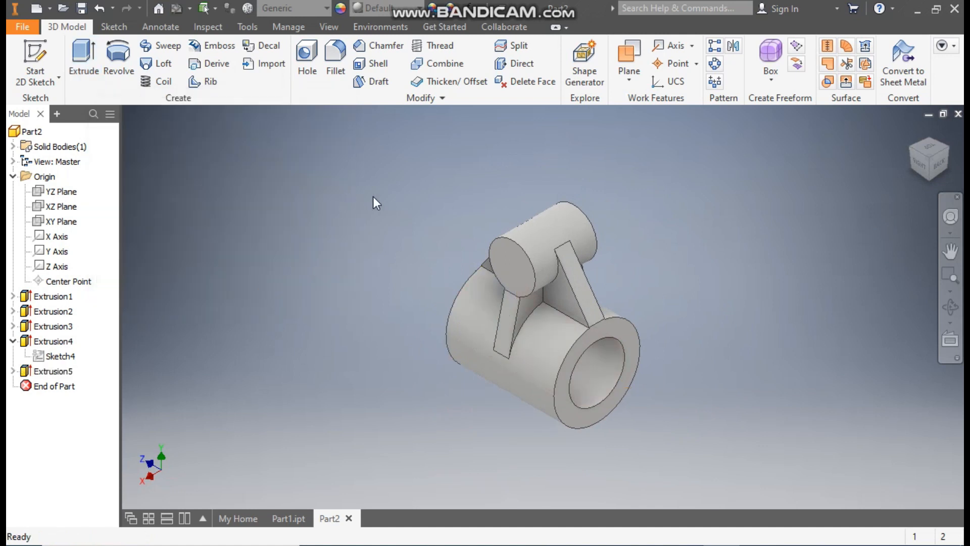
Start a sketch on the small cylinder's end face and draw a concentric 9 mm diameter circle
left_click(505, 261)
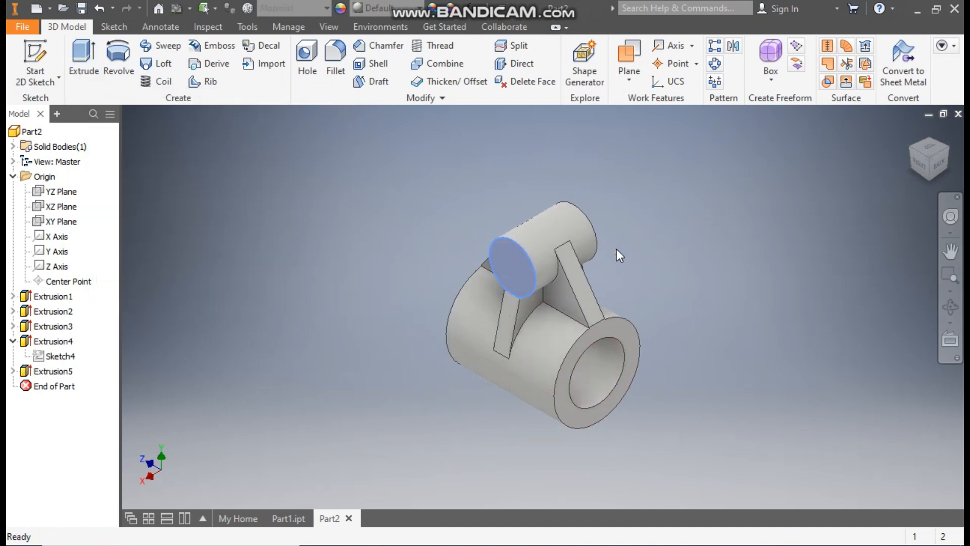
key("s")
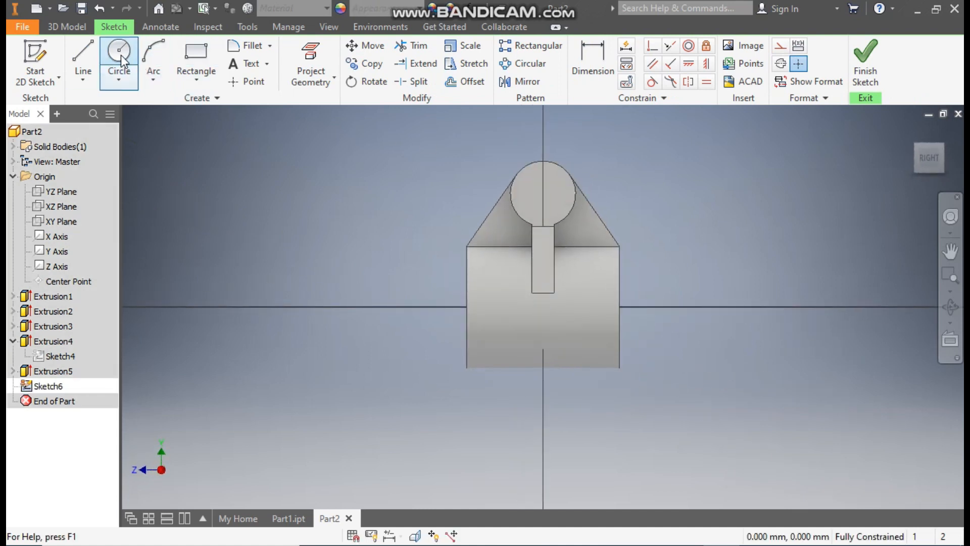
left_click(120, 55)
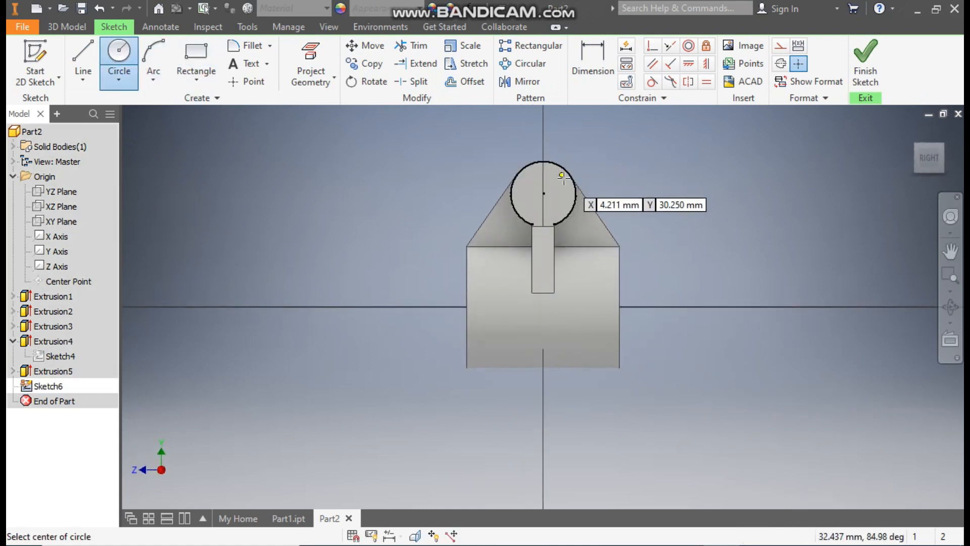
left_click(543, 193)
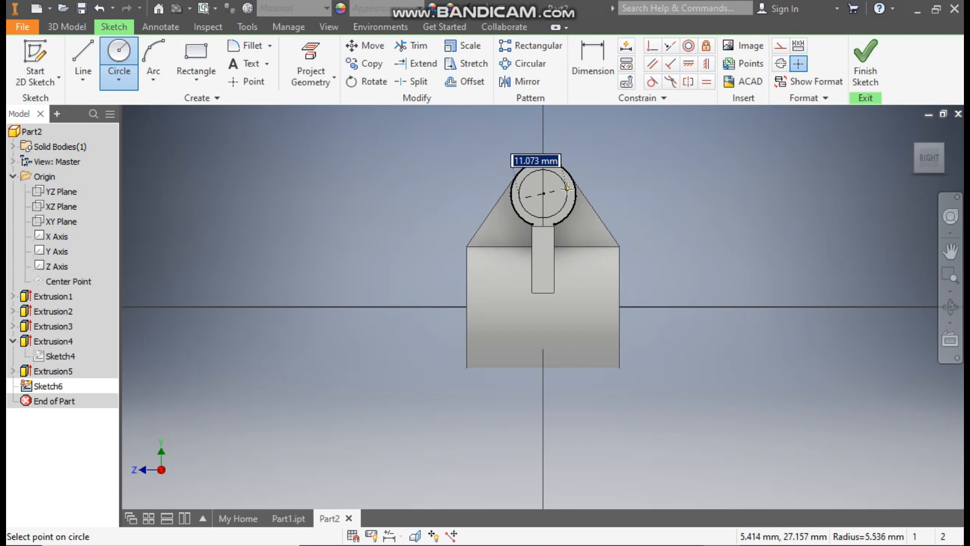
type("9")
key("Return")
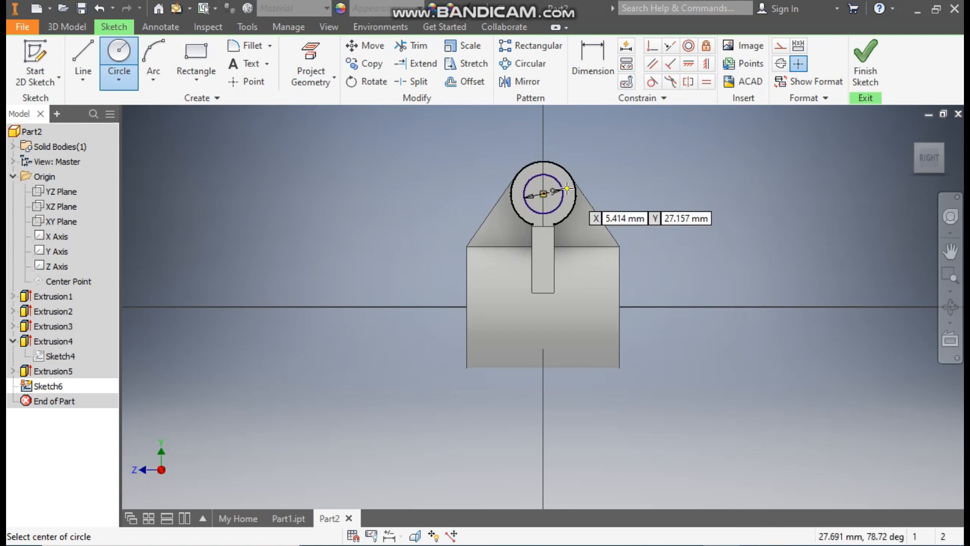
Cut-extrude the 9 mm circle through all of the small cylinder to form its bore
left_click(67, 27)
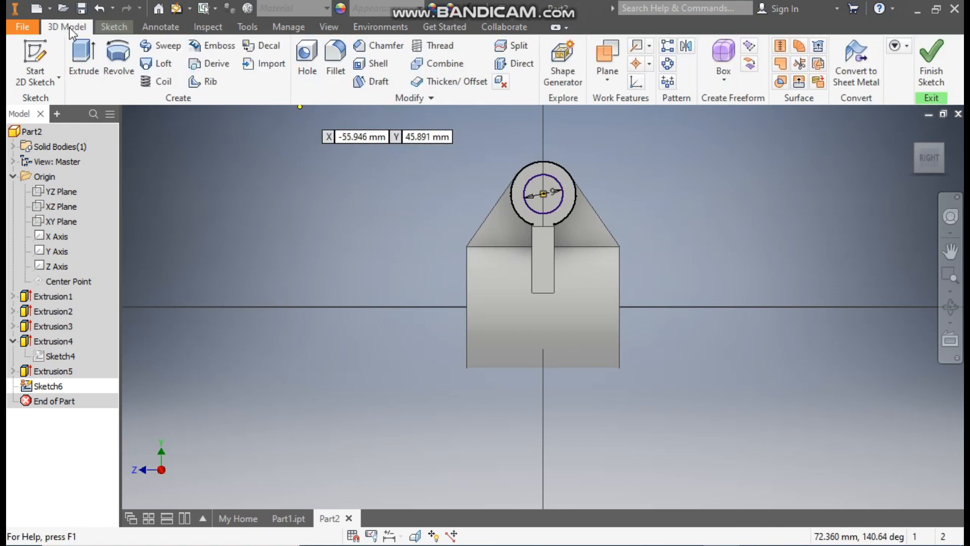
left_click(95, 64)
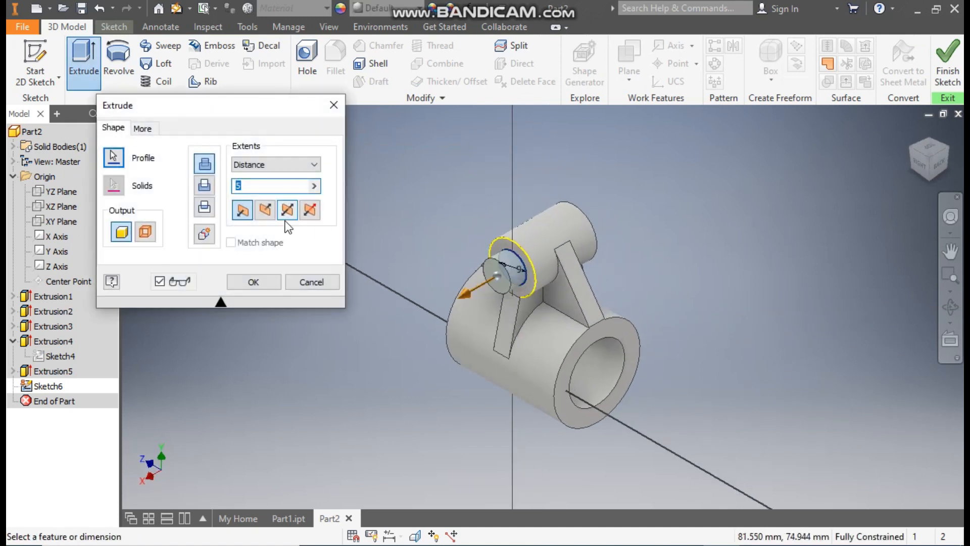
left_click(266, 211)
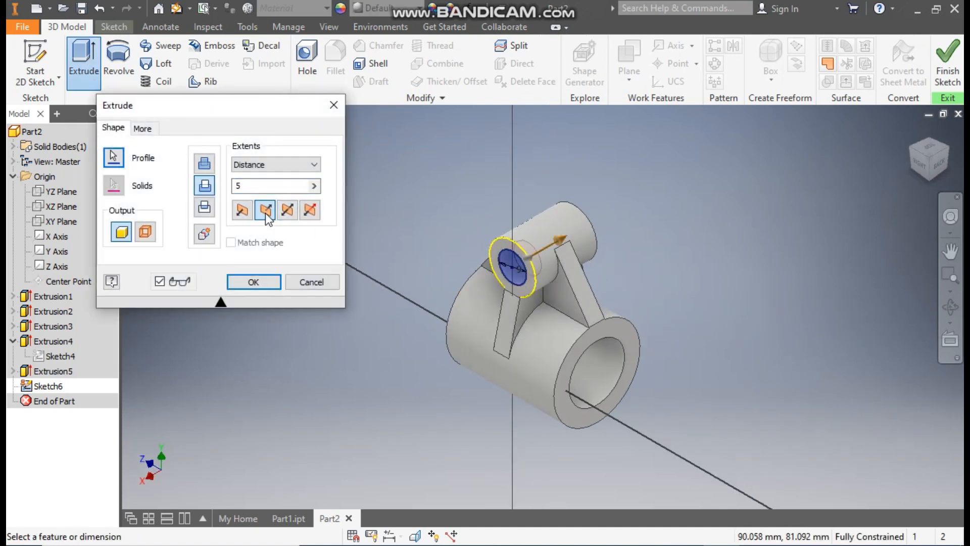
left_click(948, 151)
left_click(268, 164)
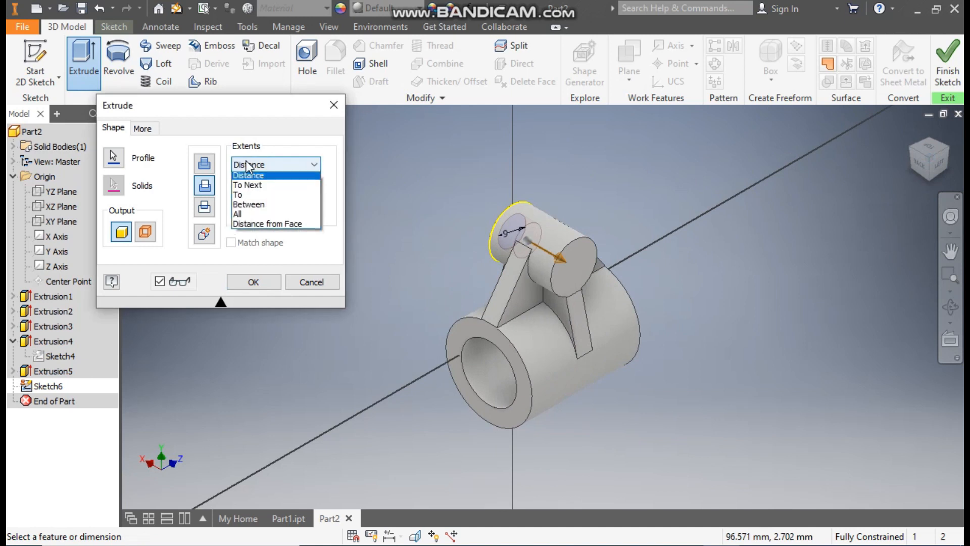
left_click(253, 216)
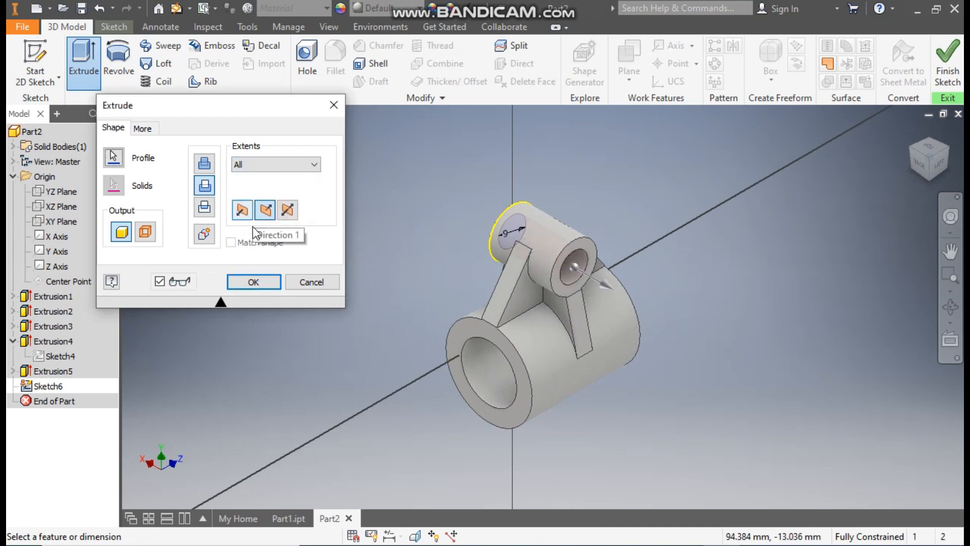
left_click(250, 282)
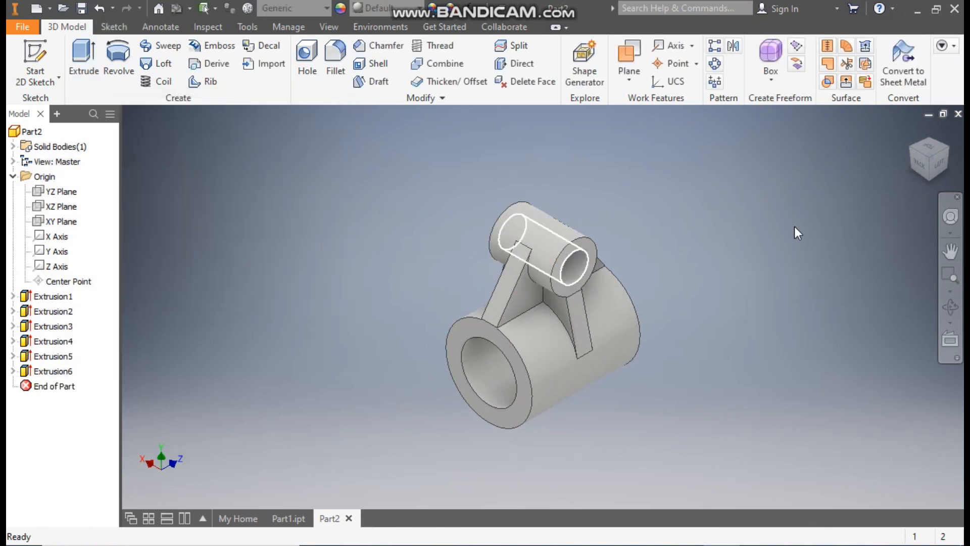
Chamfer the inner bore edges at both ends of the small and large cylinders with a 1 mm distance
left_click(913, 155)
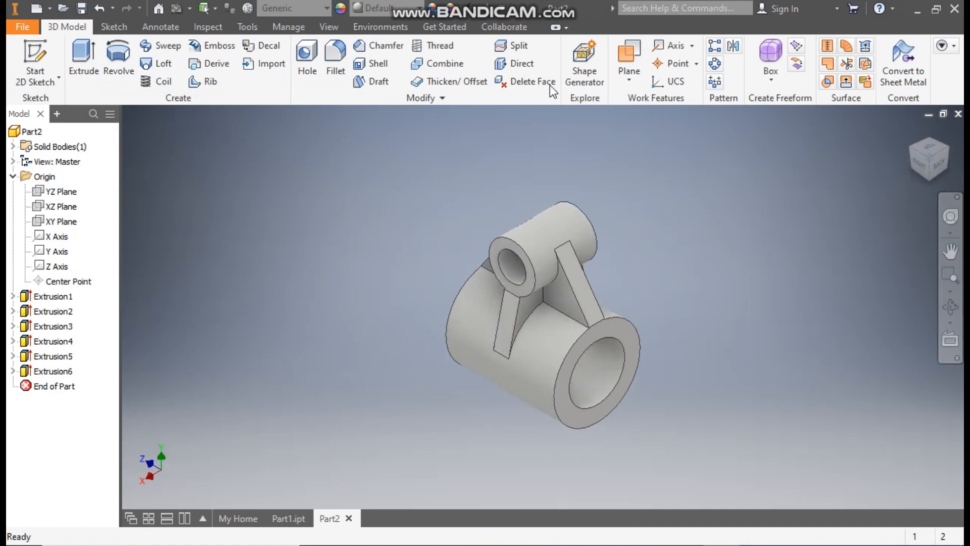
left_click(379, 45)
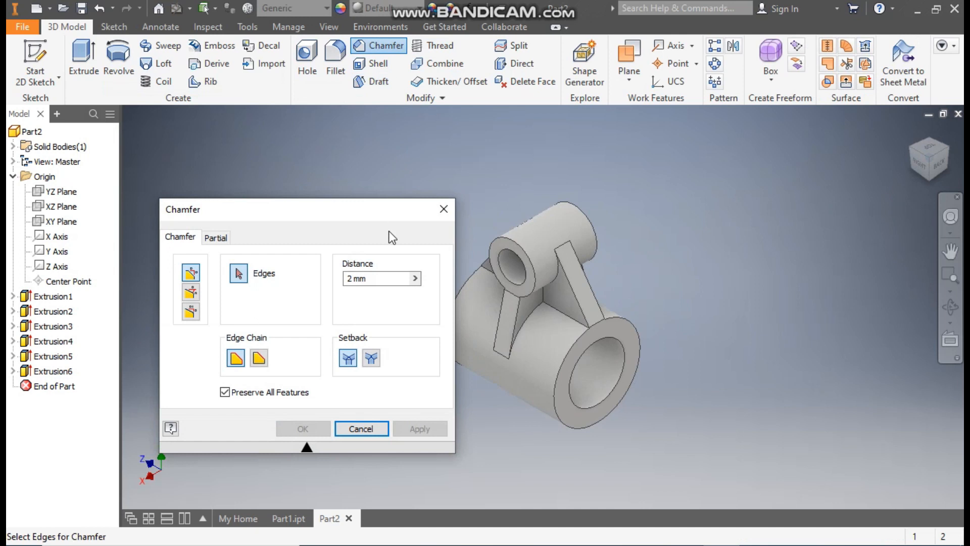
left_click(379, 279)
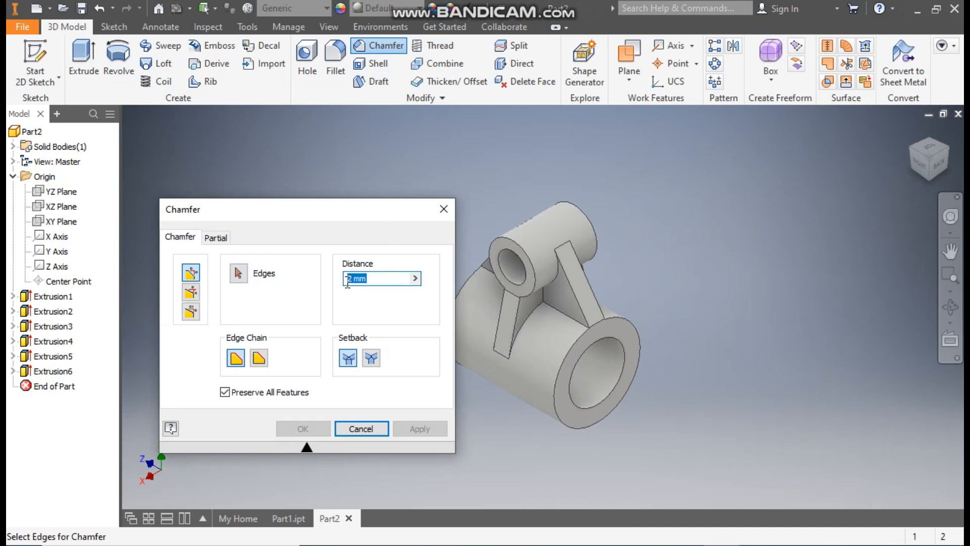
type("1")
left_click(509, 247)
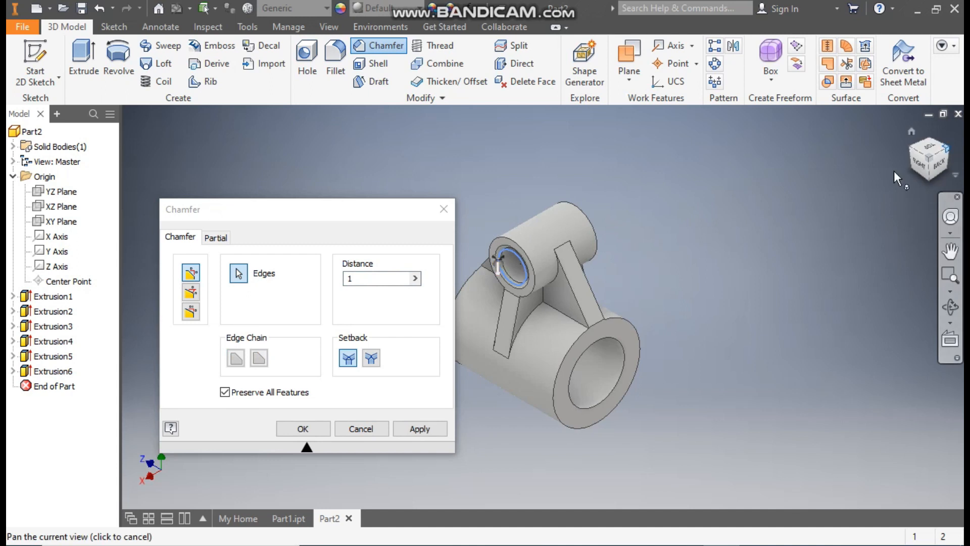
left_click(945, 148)
left_click(585, 256)
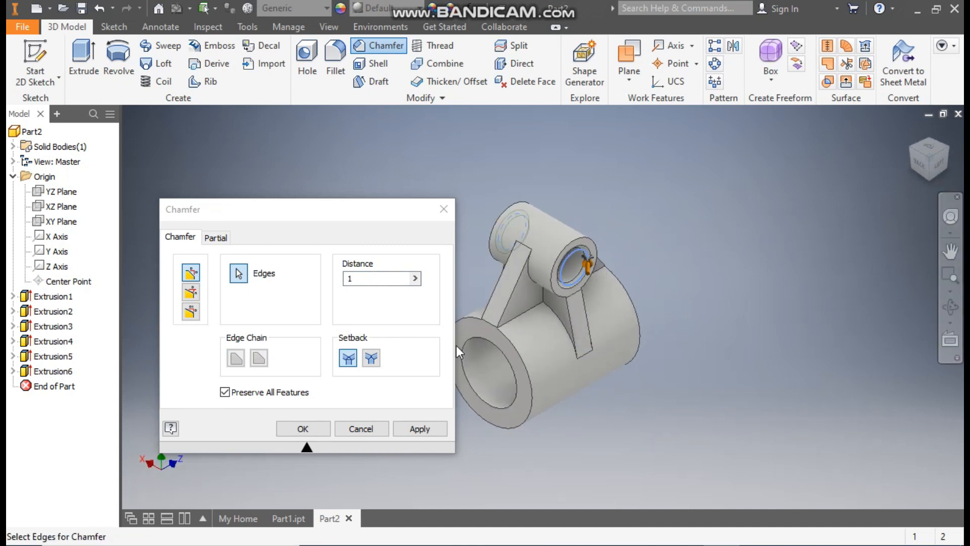
left_click(483, 336)
left_click(951, 250)
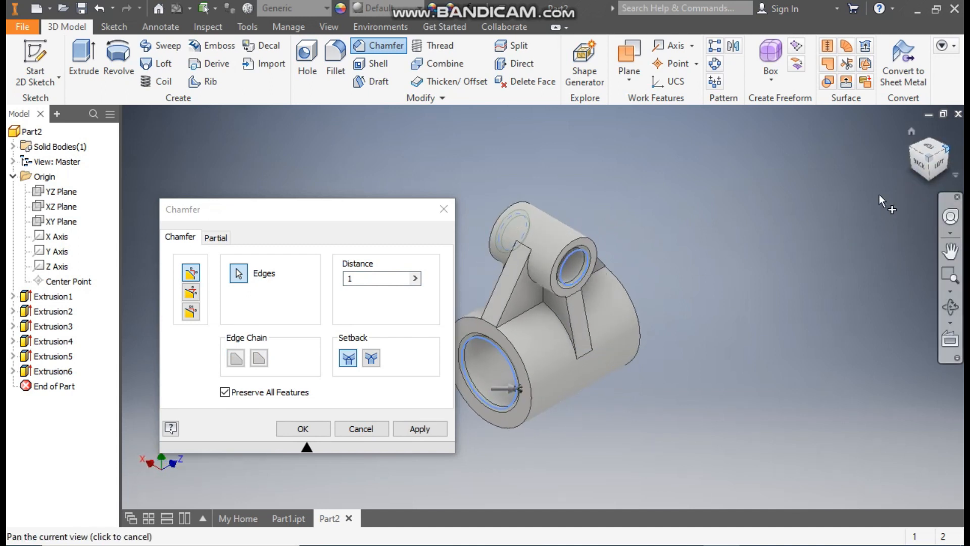
left_click(611, 335)
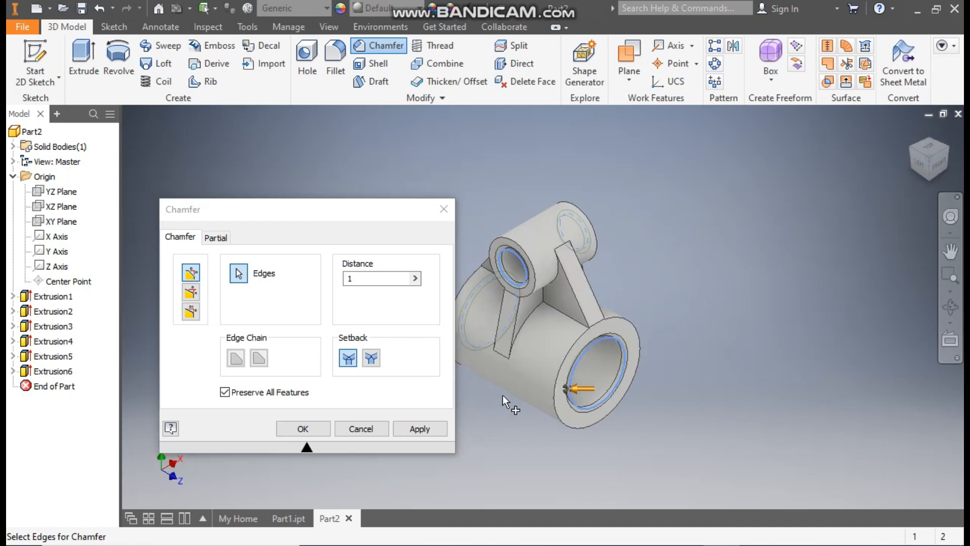
left_click(313, 428)
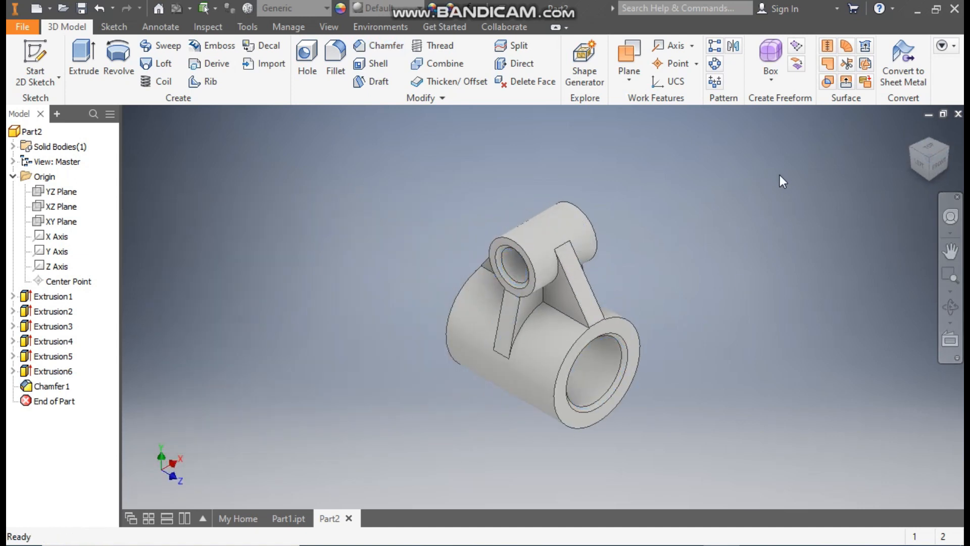
Apply the Chrome - Polished appearance to the whole part and view it from the home orientation
left_click(911, 130)
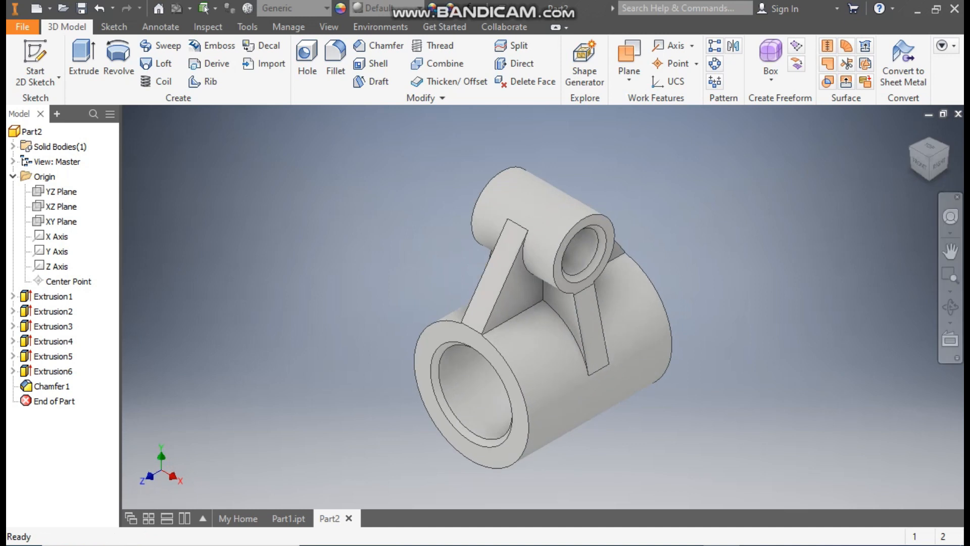
left_click(389, 9)
scroll(416, 229, "up", 1)
scroll(414, 229, "up", 9)
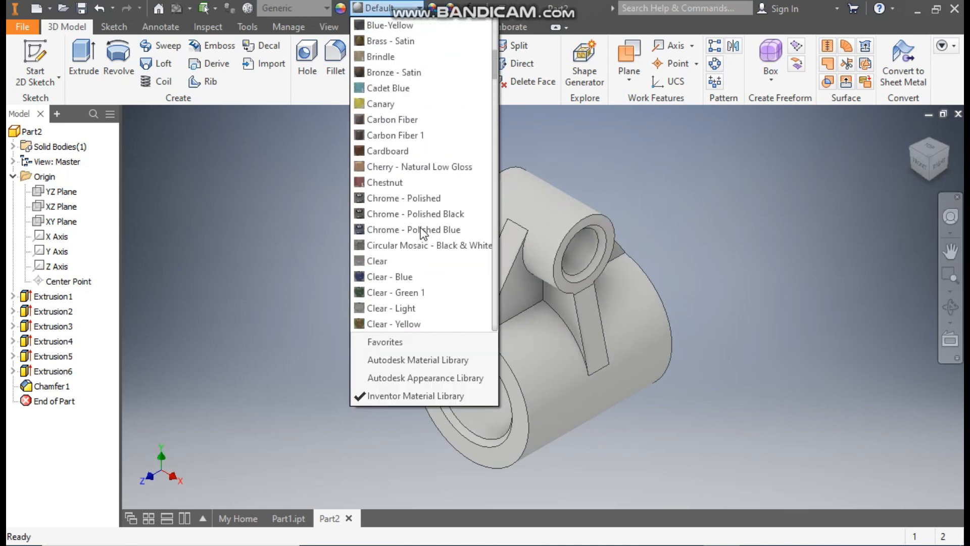
left_click(423, 202)
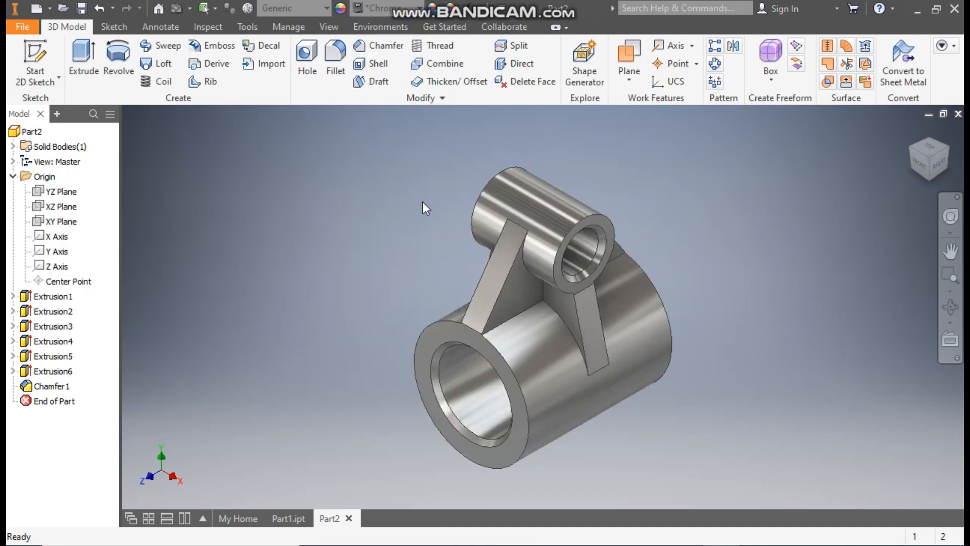
middle_click_drag(398, 281, 388, 258)
scroll(411, 234, "down", 2)
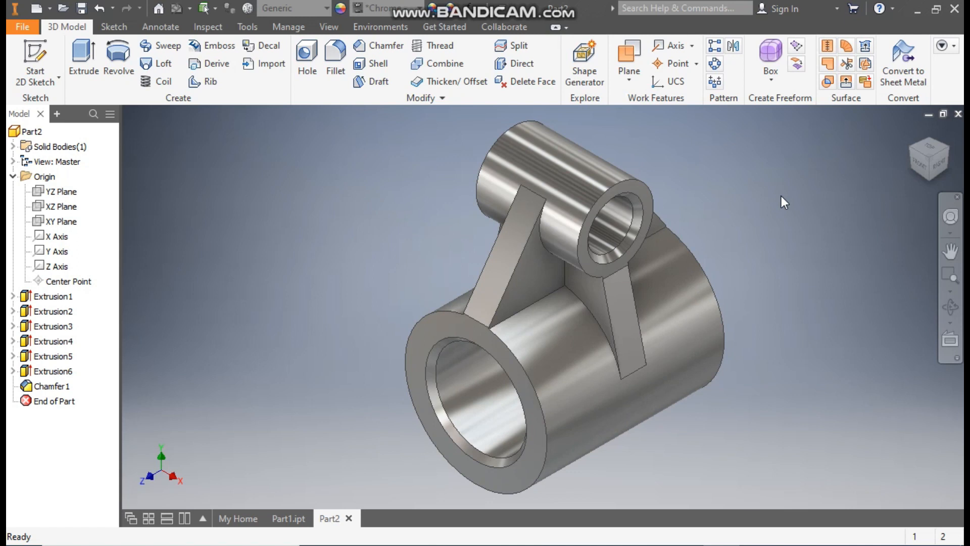